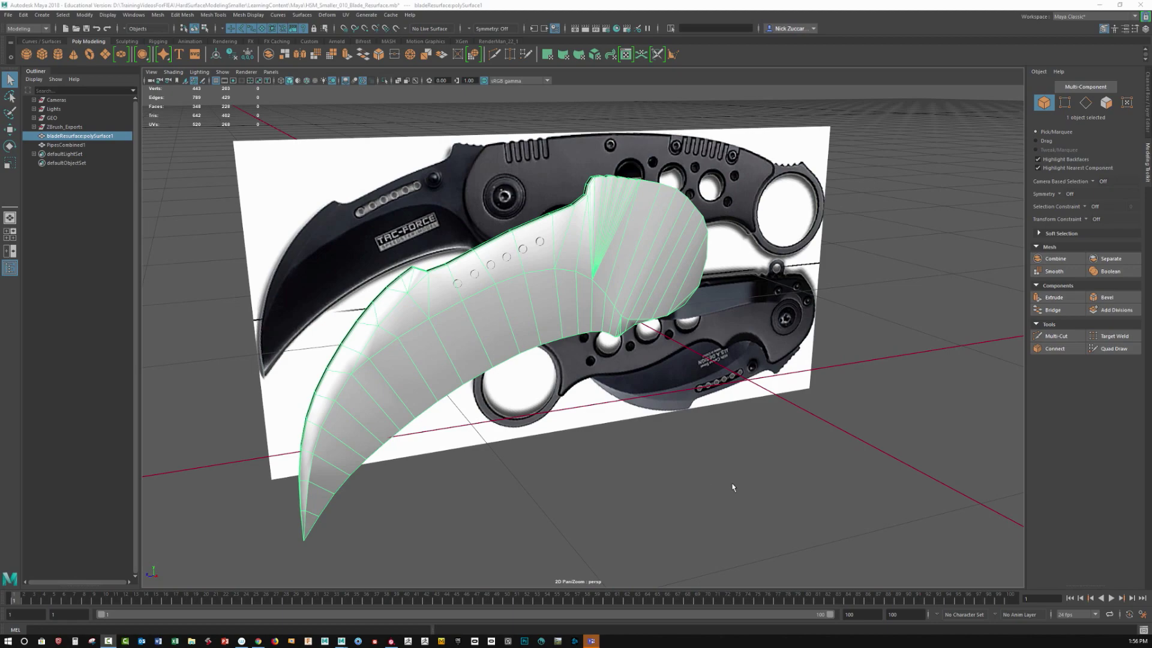
- Unhide the Blade_highRes group inside the GEO group
alt+drag(807, 498, 472, 365)
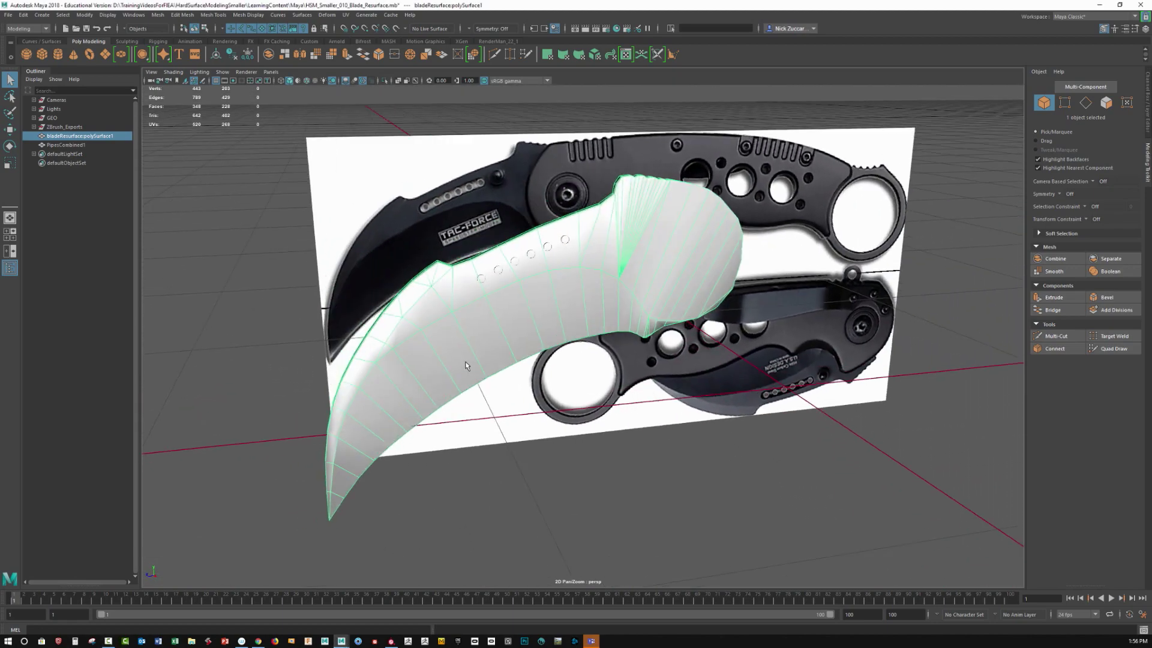
alt+drag(537, 351, 578, 357)
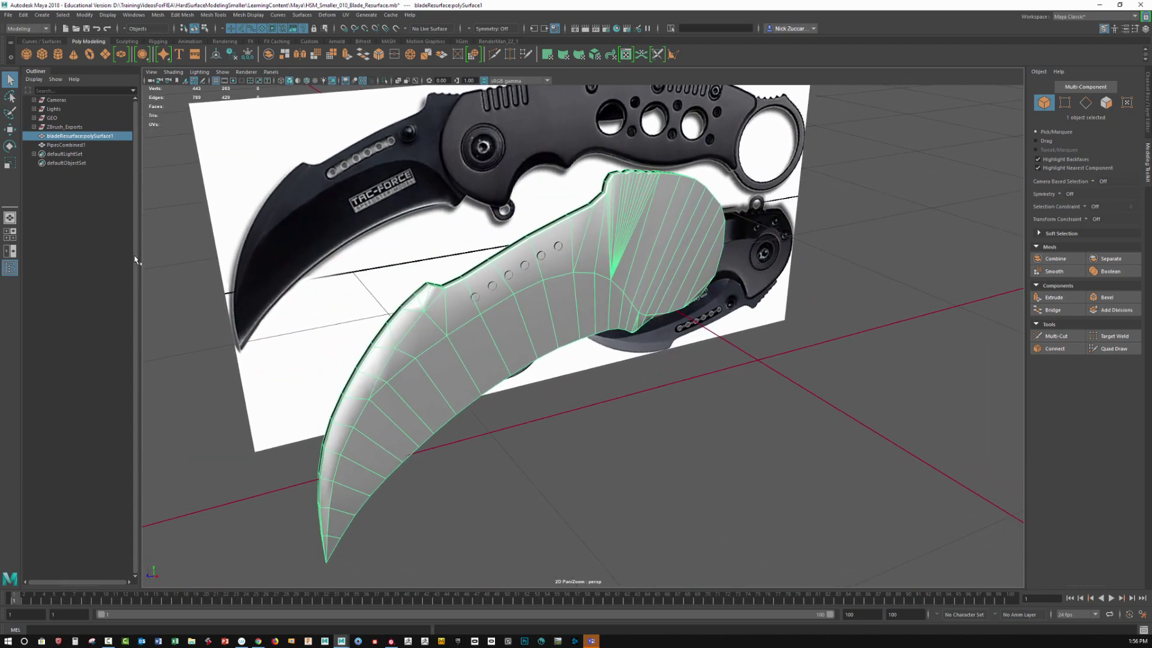
click(34, 118)
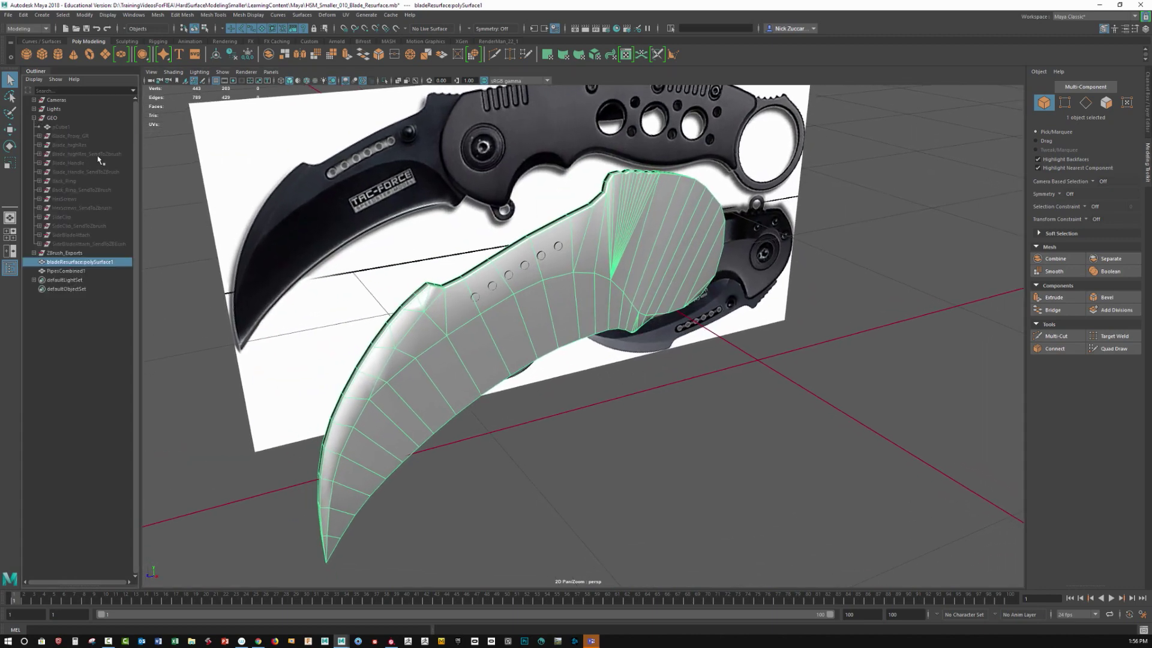
click(67, 145)
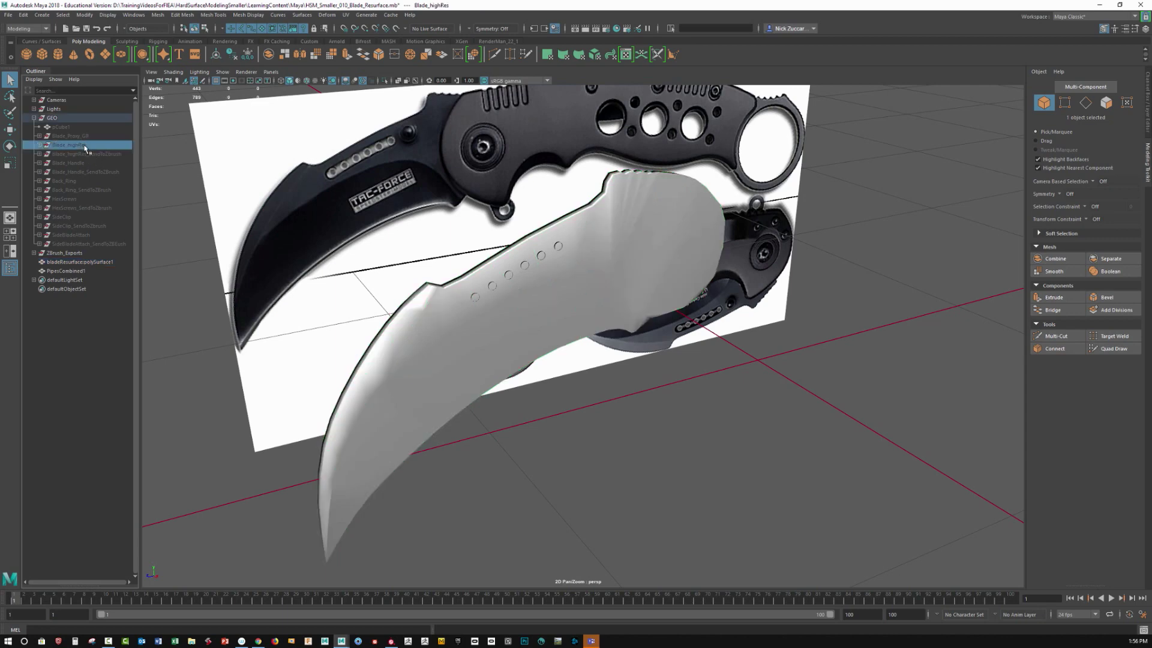
key(shift+h)
- Duplicate the Blade_High_PreSmooth blade mesh and unparent the copy from its group
click(531, 441)
click(414, 374)
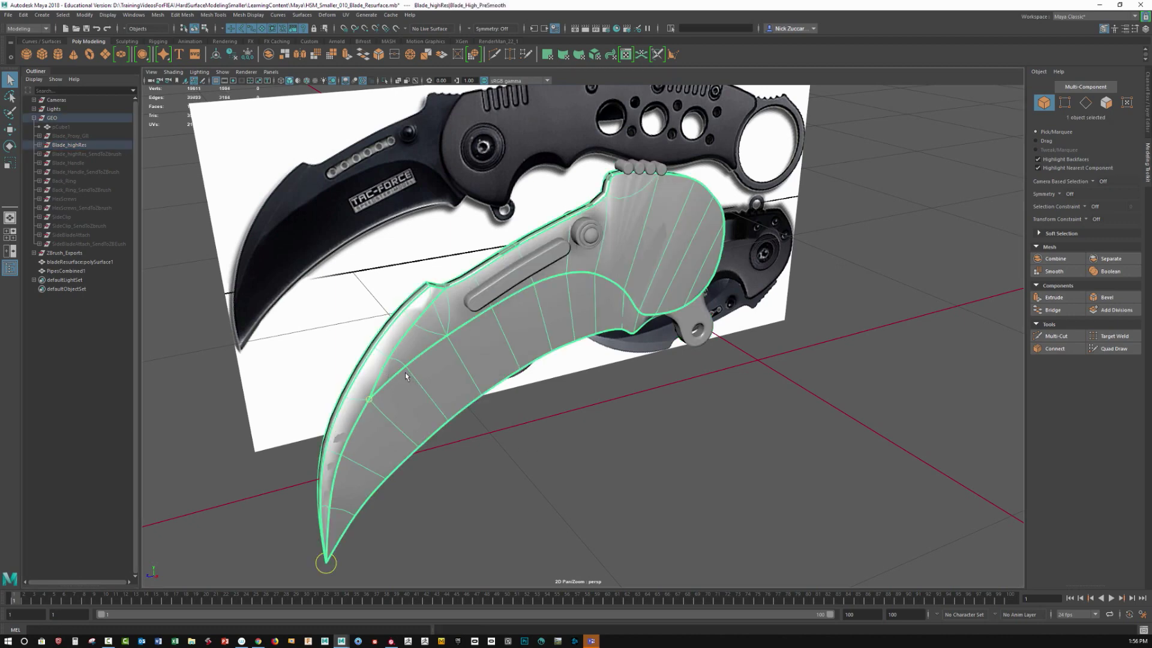
key(ctrl+d)
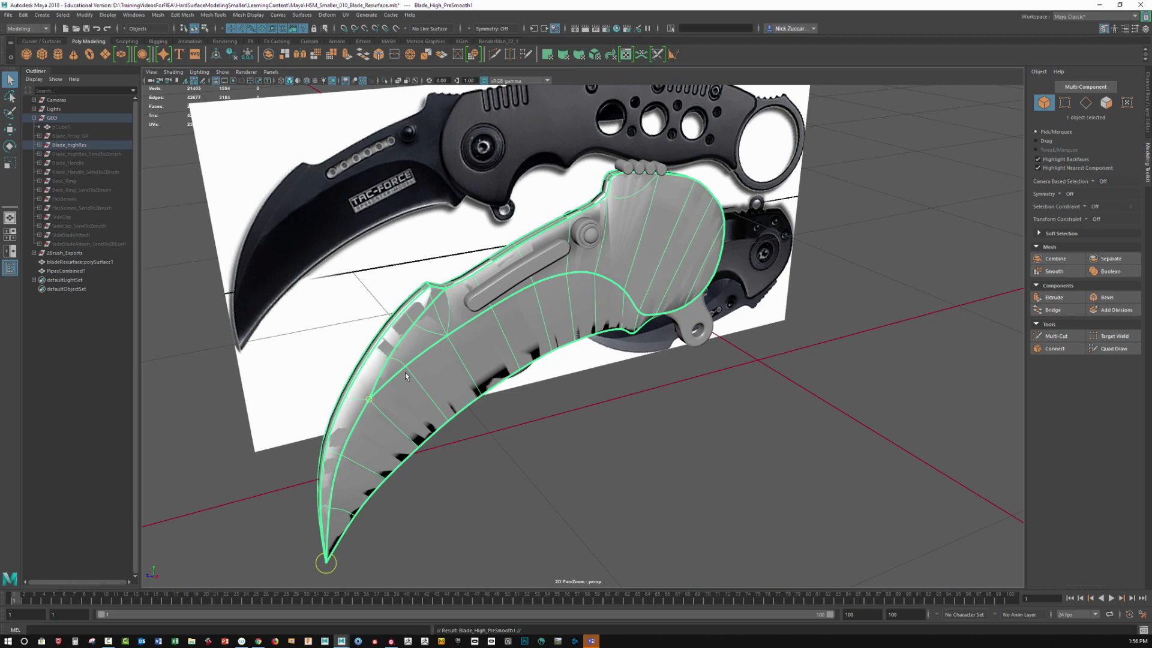
key(shift+p)
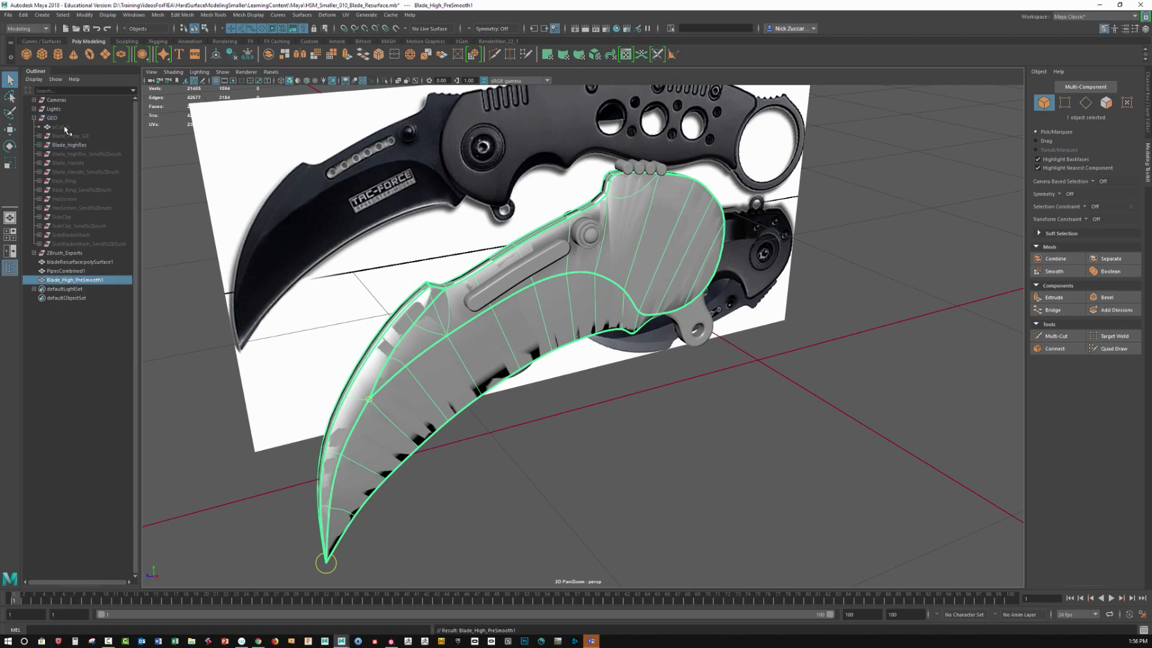
- Hide the Blade_highRes group again, leaving the duplicated blade visible
click(70, 146)
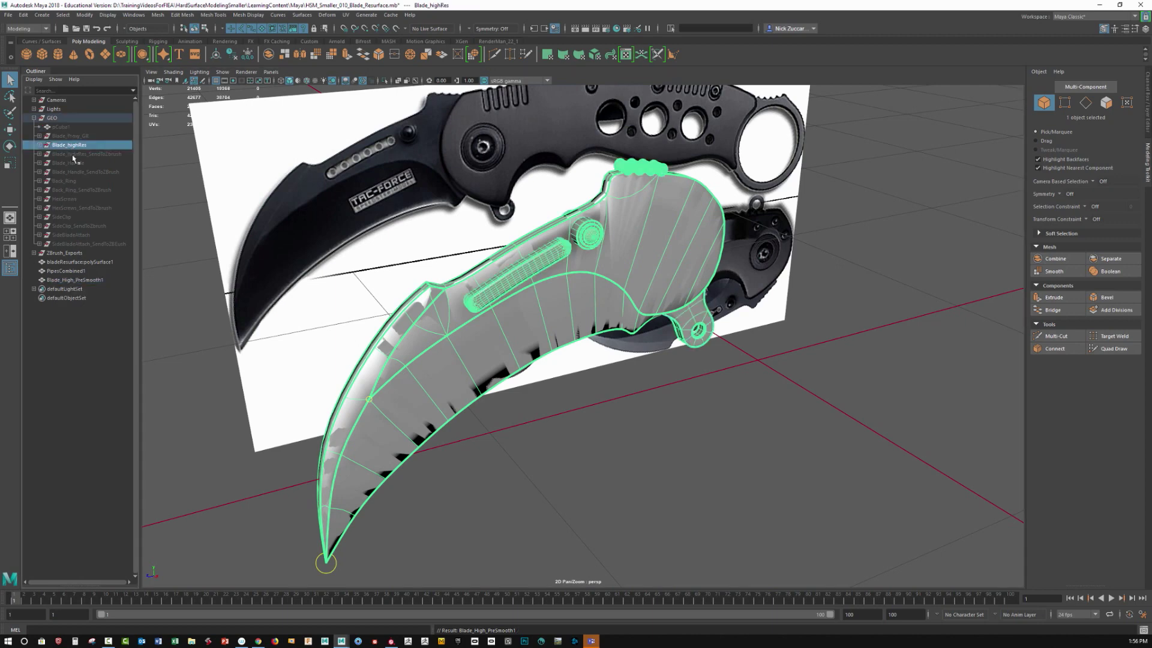
key(ctrl+h)
click(385, 361)
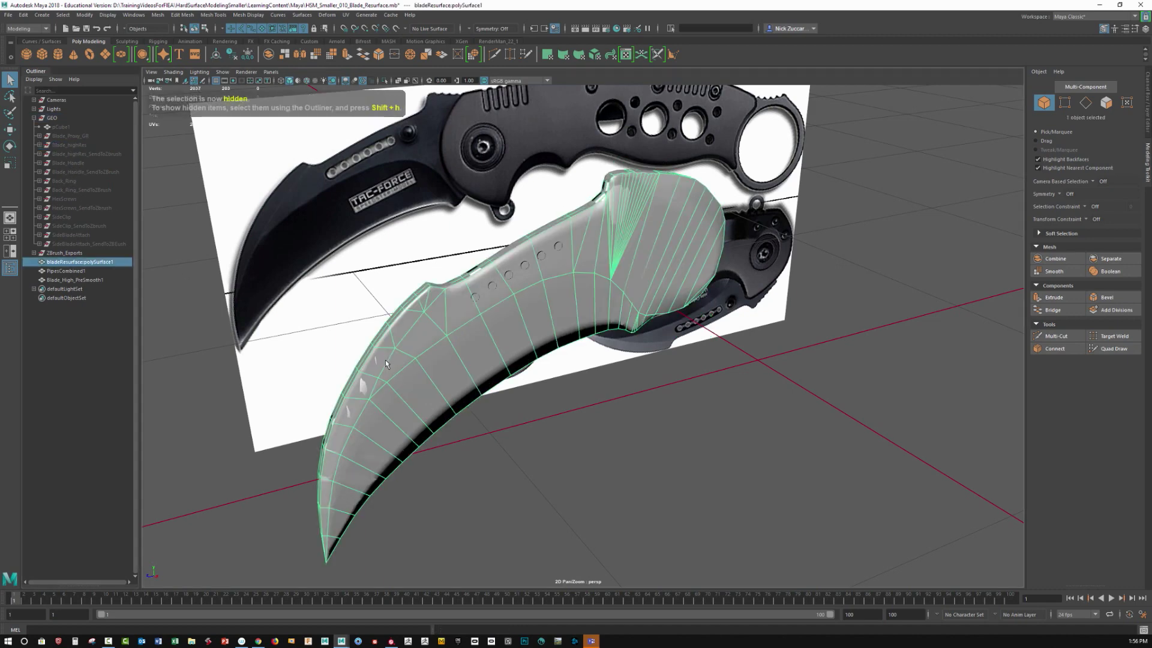
- Move the duplicated Blade_High_PreSmooth1 blade about 1.9 units along X, away from the bladeResurface mesh
click(77, 271)
click(85, 281)
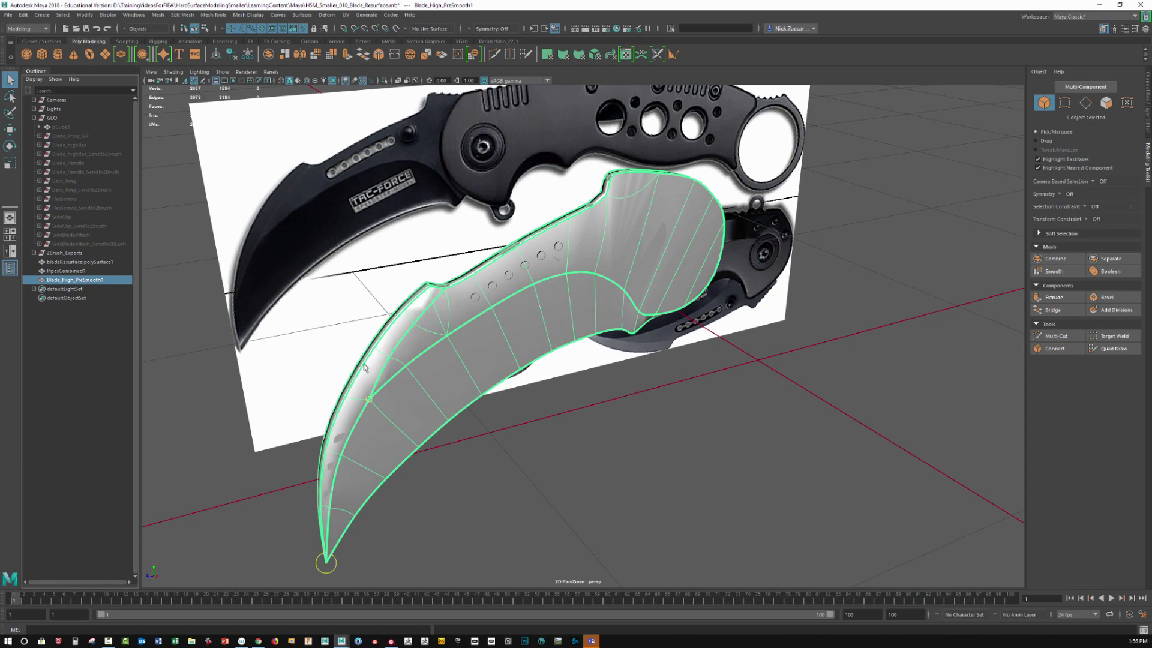
scroll(445, 391, up, 3)
key(w)
alt+middle_drag(543, 429, 520, 372)
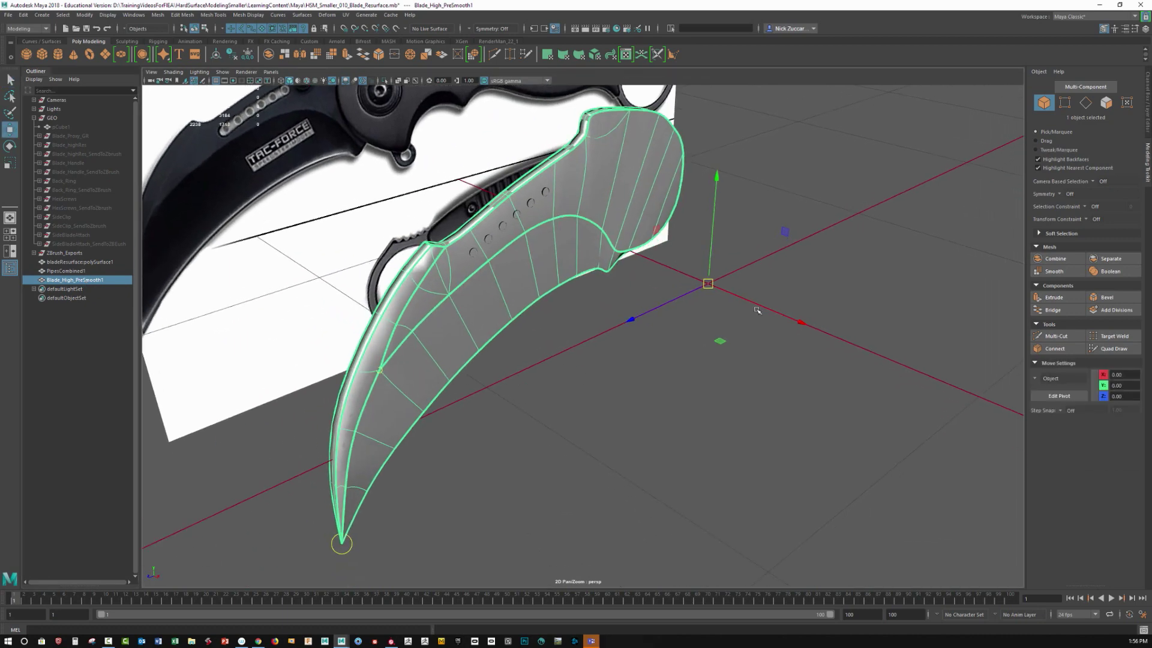
drag(754, 304, 846, 354)
click(674, 456)
alt+drag(720, 427, 545, 337)
click(546, 337)
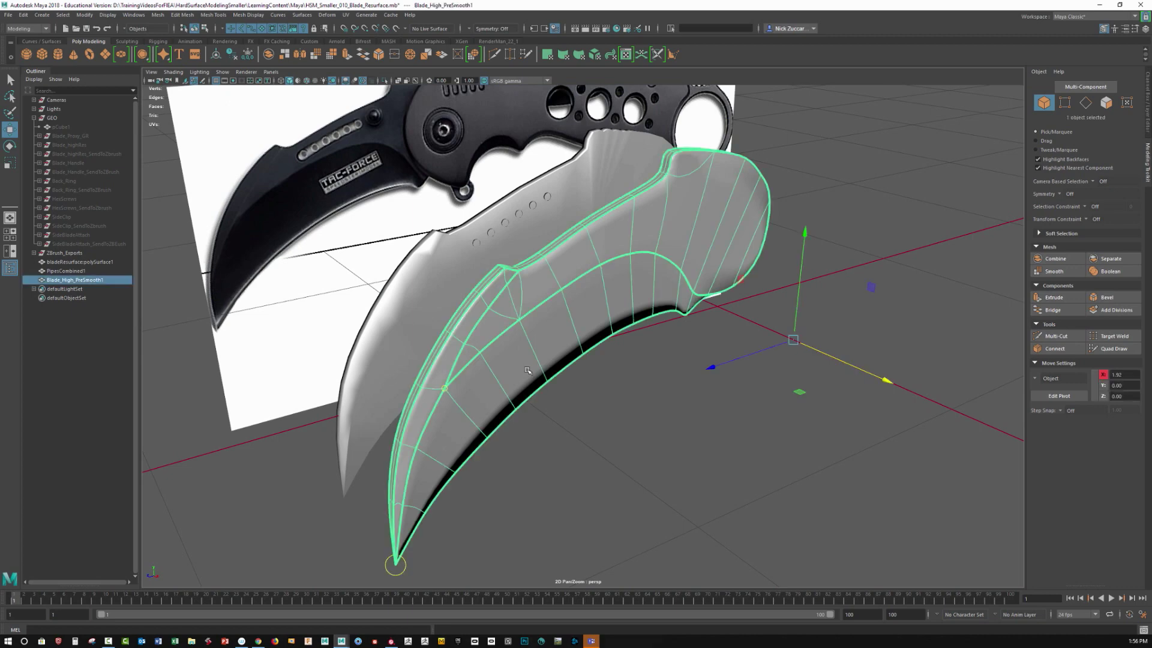
- Convert the duplicated blade's smooth mesh preview to polygons
click(85, 14)
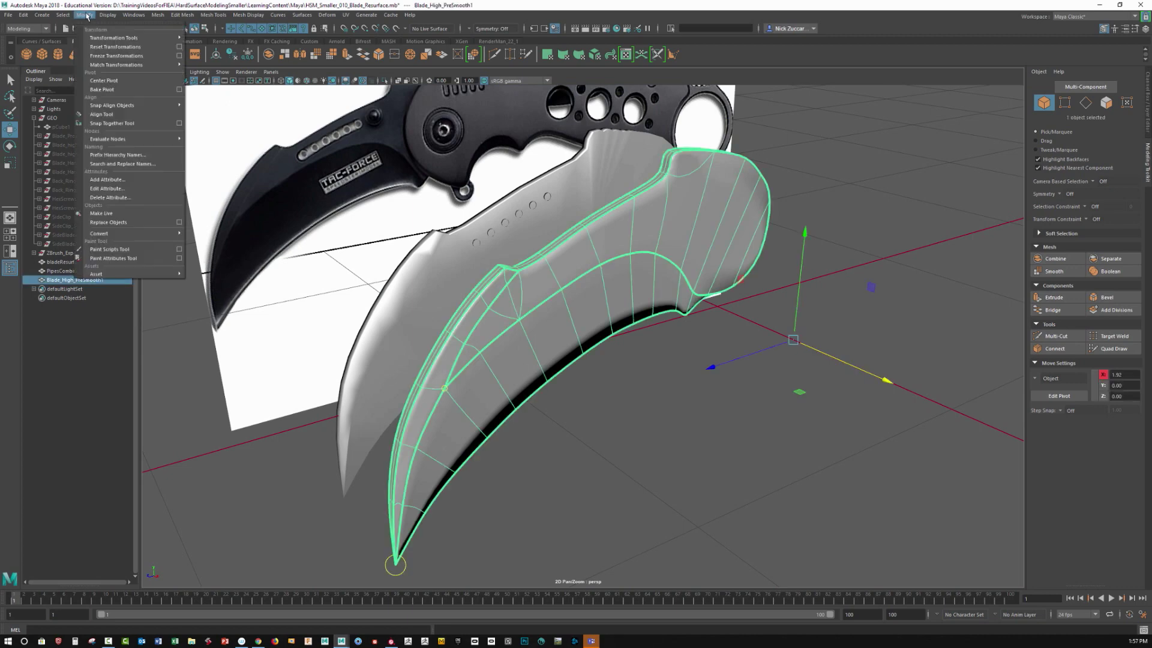
mouse_move(150, 234)
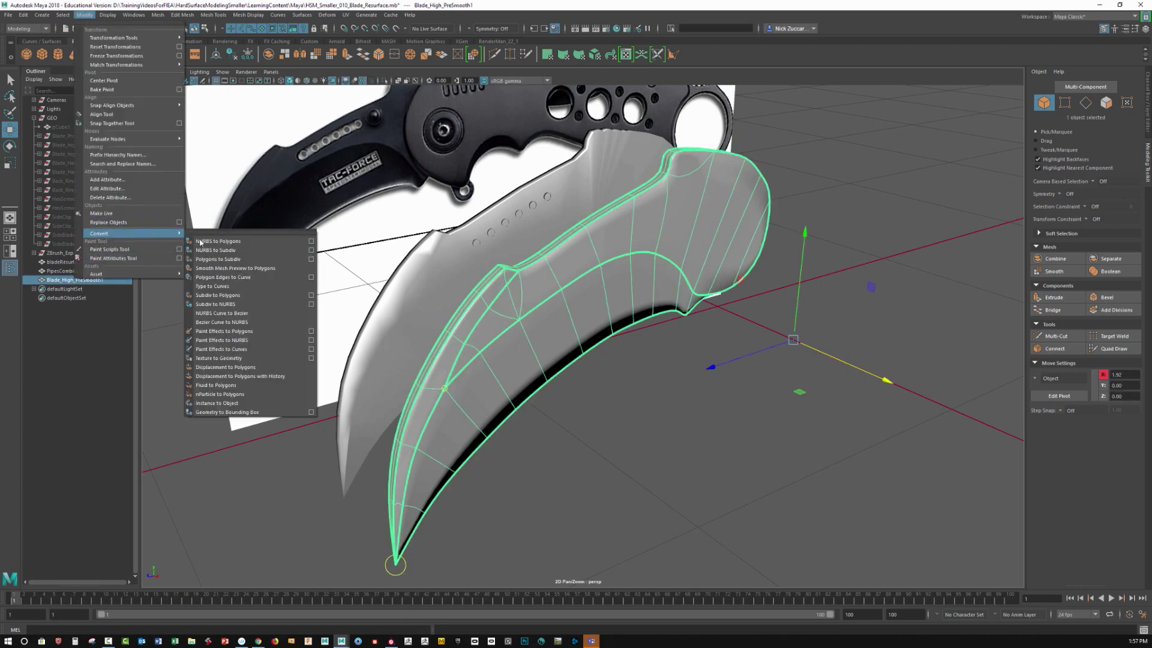
click(251, 268)
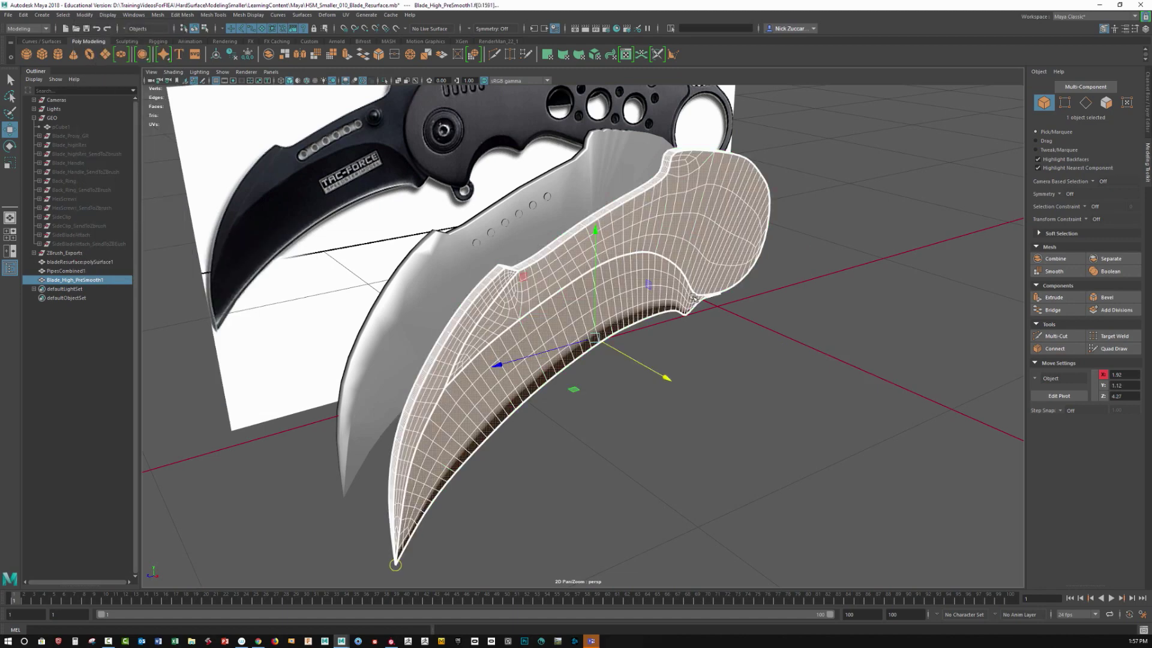
- Set the polySmoothFace Divisions of the converted blade to 1
click(1147, 99)
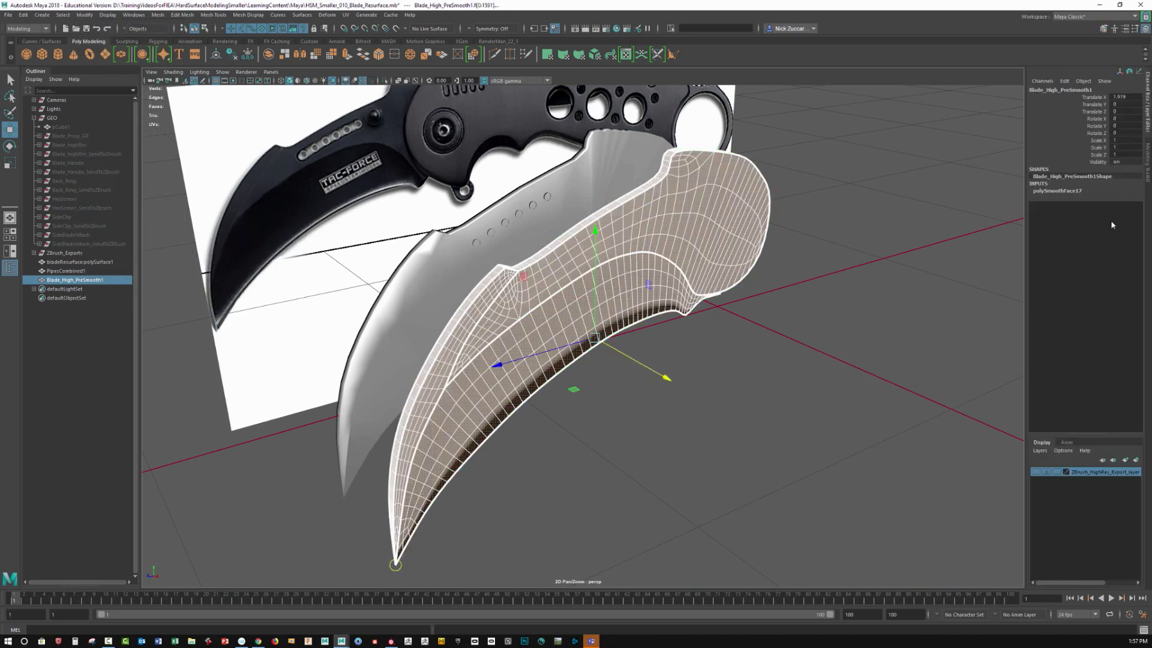
click(1063, 191)
double_click(1119, 212)
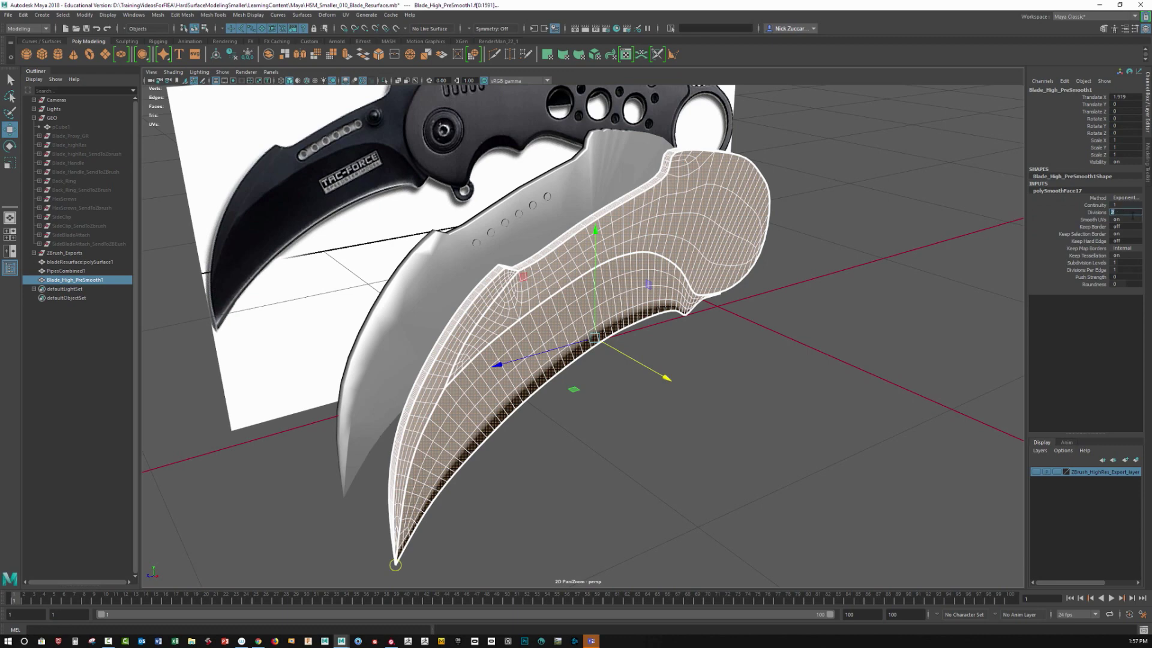
text(1)
key(Return)
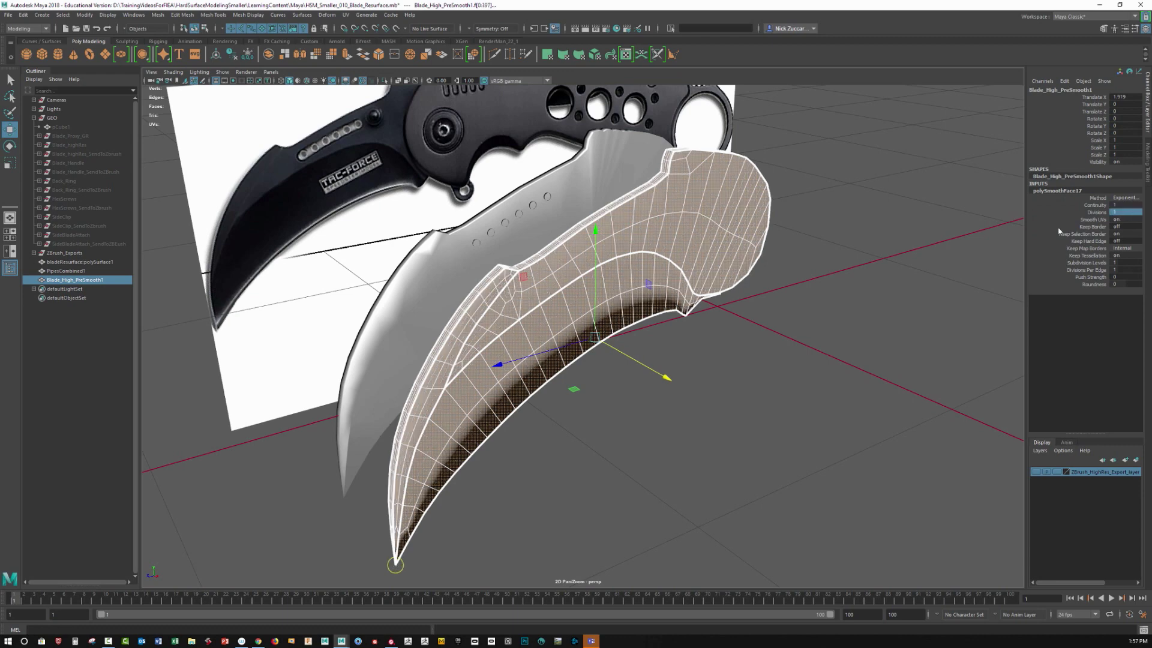
- Delete the construction history of the duplicated blade mesh
click(614, 413)
click(492, 384)
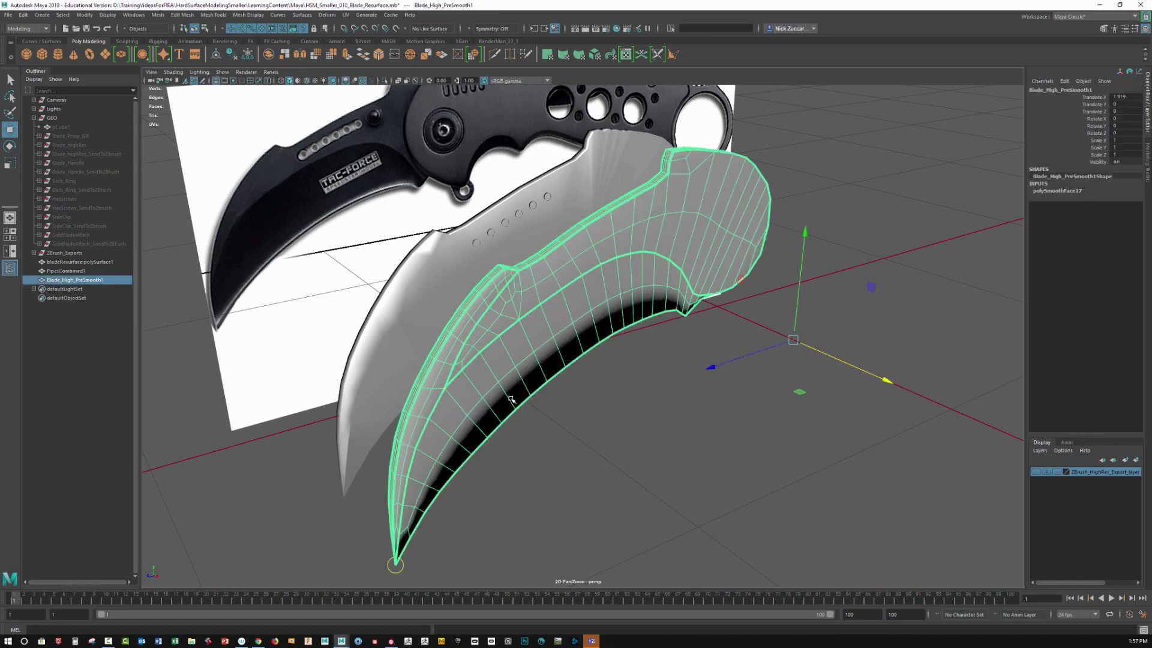
key(alt+shift+d)
- Delete two extra edge loops running along the back bevel of the duplicated blade
alt+drag(663, 397, 644, 386)
alt+middle_drag(644, 386, 692, 328)
alt+right_drag(693, 327, 703, 374)
scroll(703, 373, down, 4)
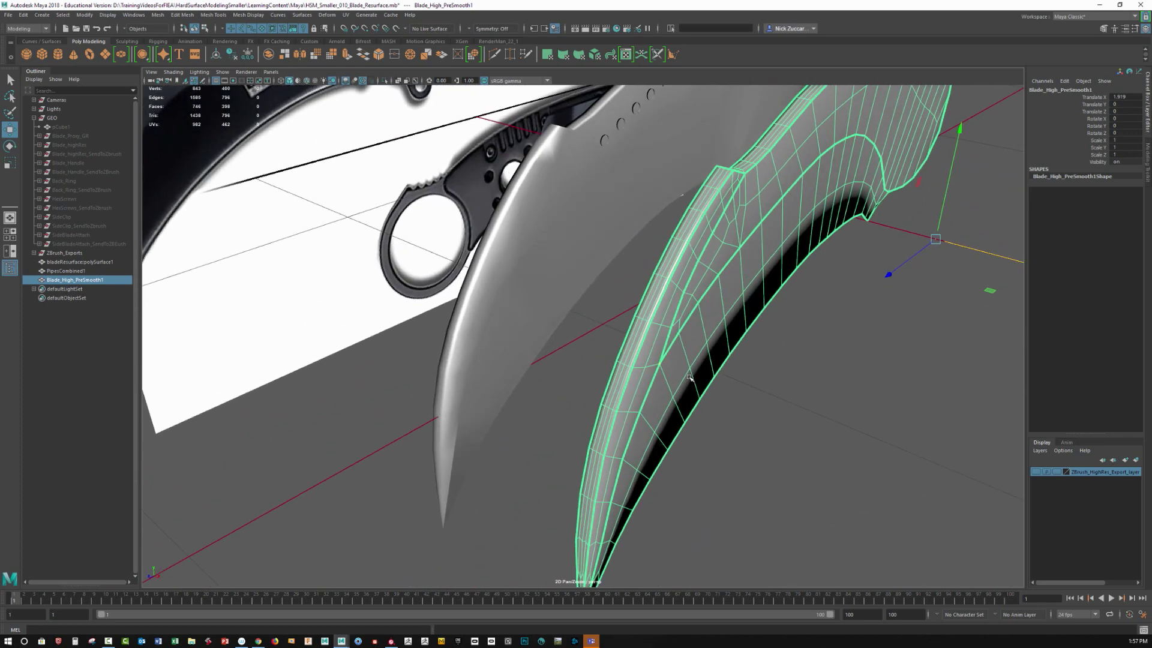
key(F10)
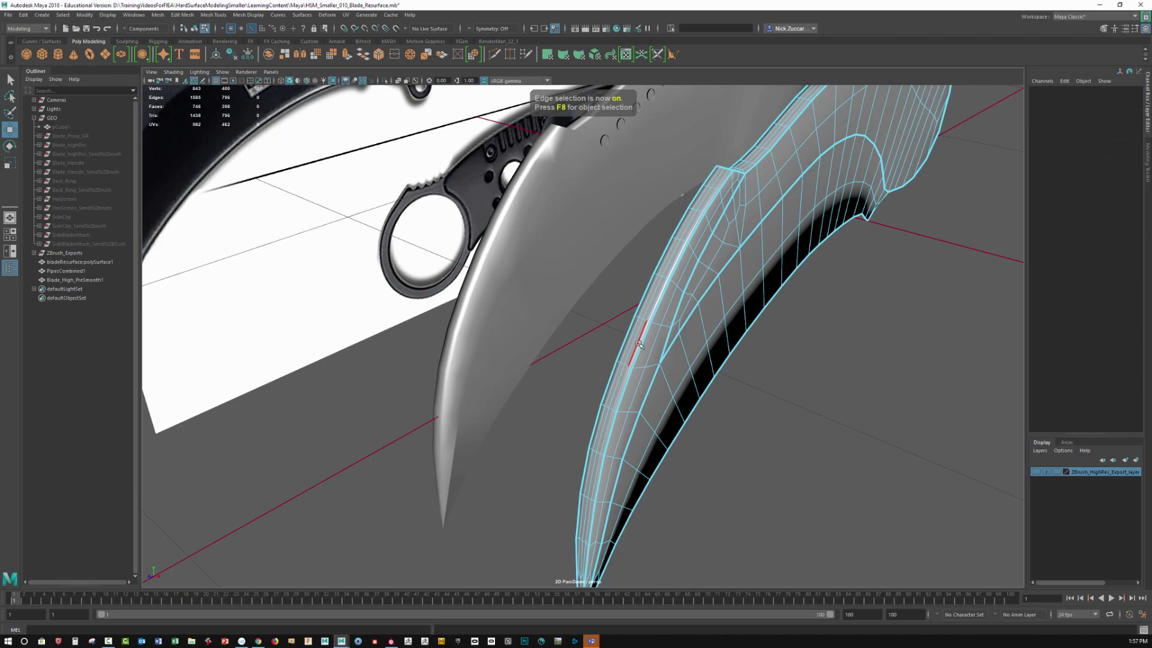
click(638, 343)
alt+drag(640, 345, 774, 379)
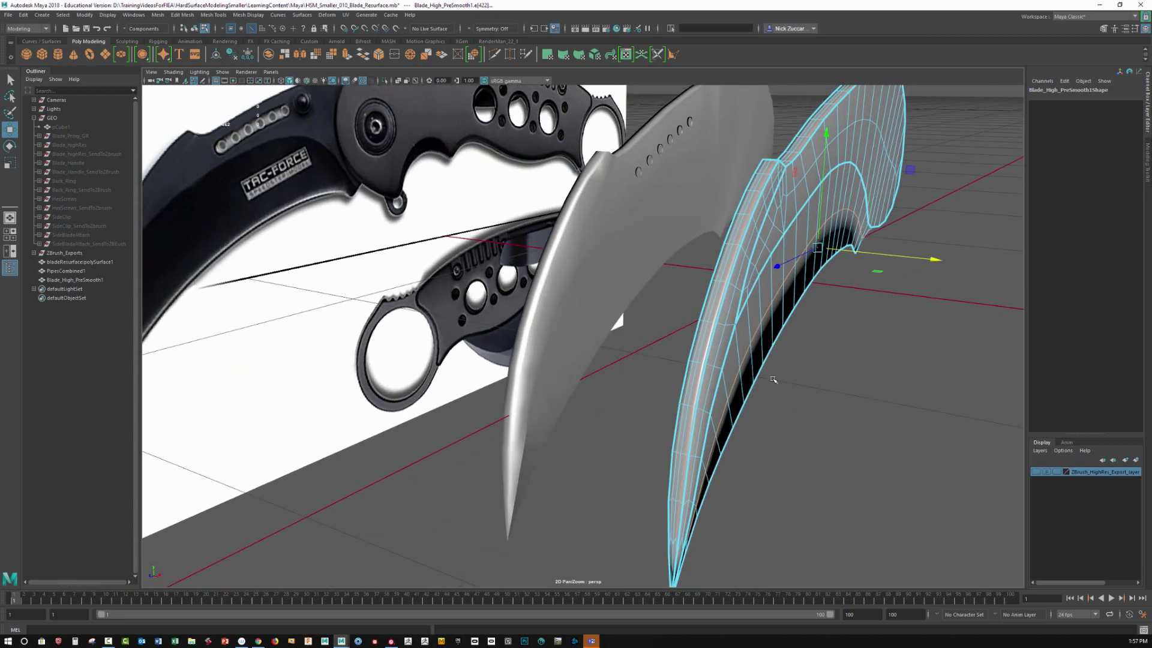
key(Delete)
alt+drag(870, 370, 876, 361)
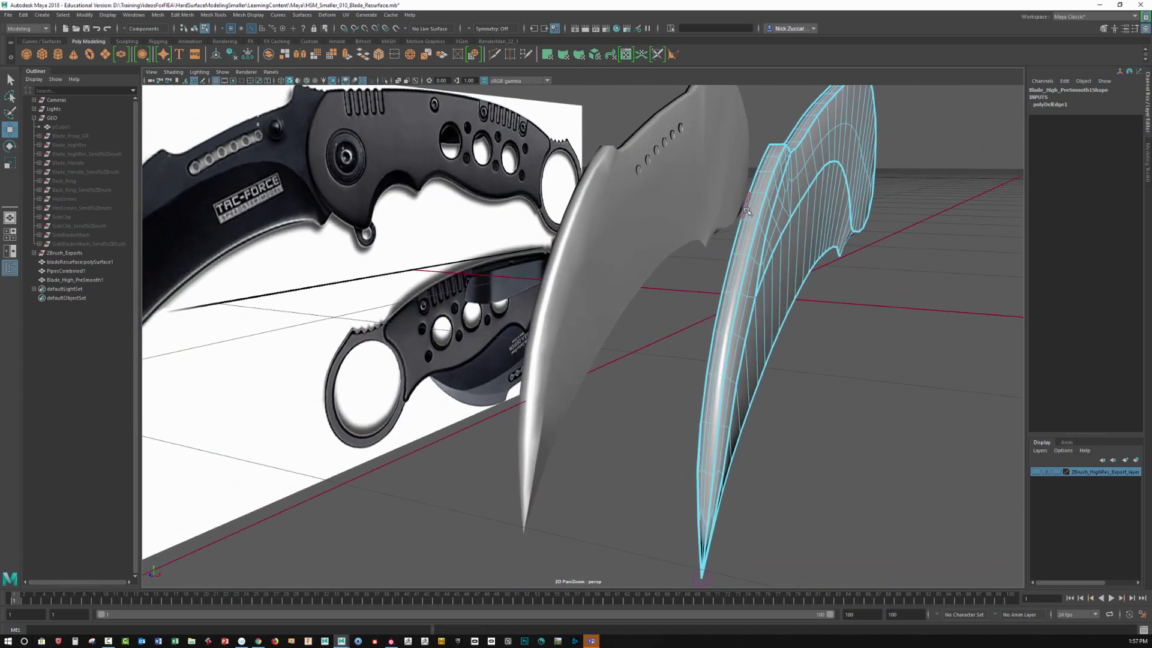
double_click(748, 210)
key(Delete)
- Harden the edge loop along the duplicated blade's lower cutting edge
alt+drag(913, 268, 893, 258)
alt+right_drag(894, 258, 877, 259)
alt+drag(876, 259, 795, 268)
double_click(510, 444)
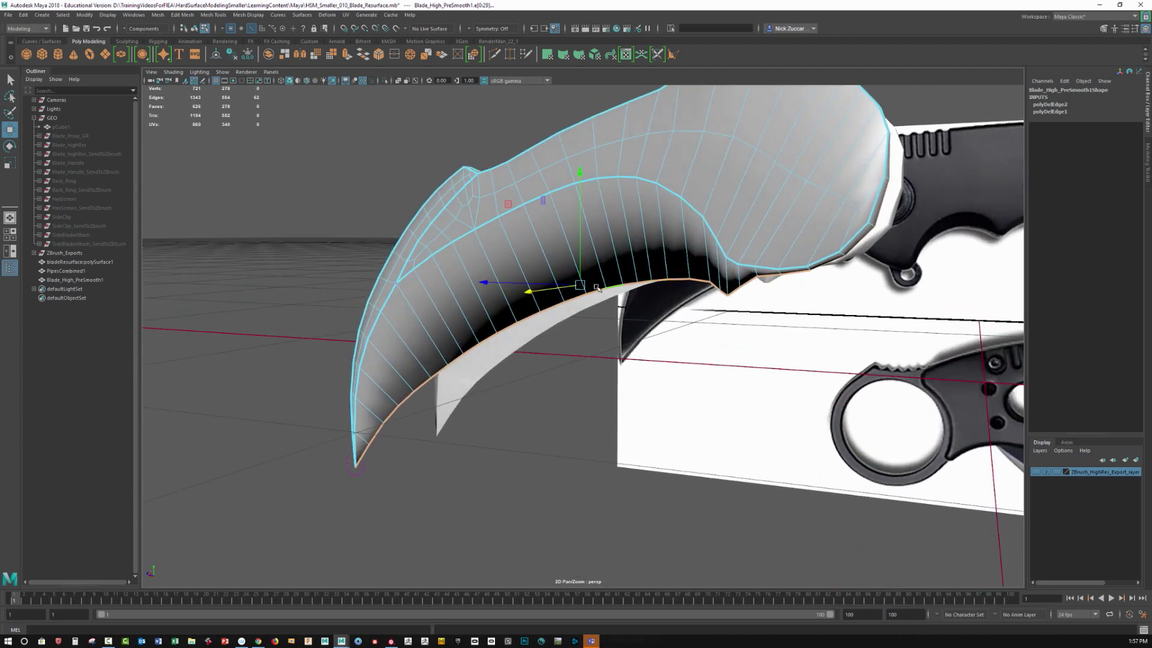
shift+right_drag(597, 288, 669, 319)
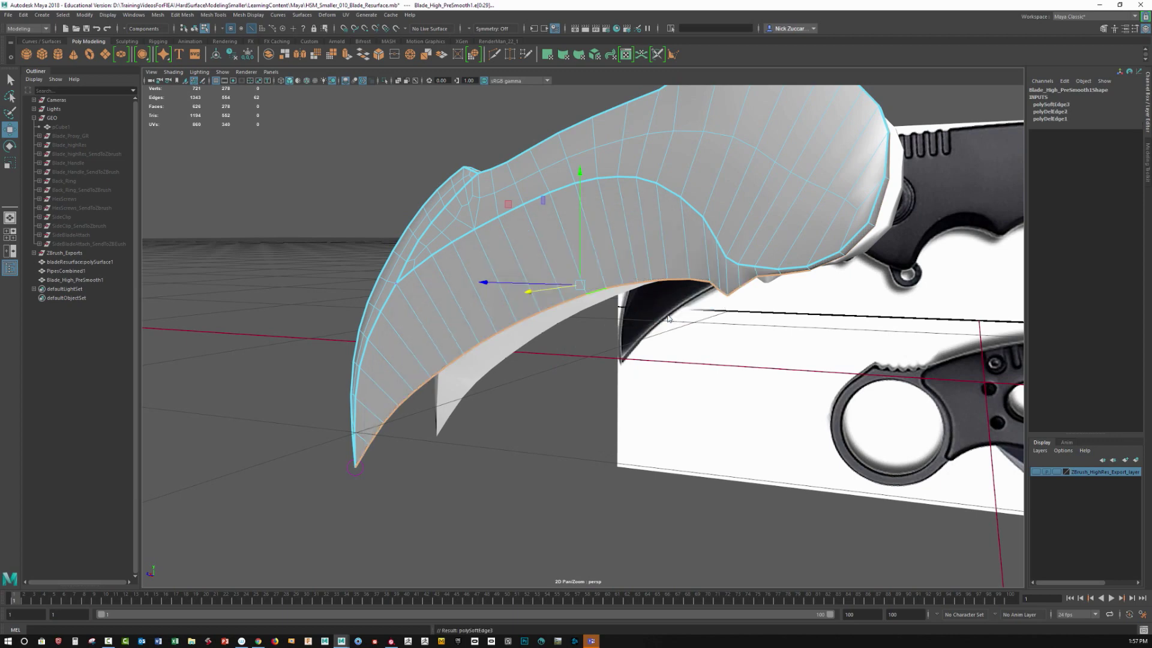
- Examine the duplicated blade's tip, cutting edge and rounded base from several angles
alt+drag(561, 381, 610, 378)
alt+right_drag(610, 378, 638, 396)
mouse_move(638, 396)
alt+middle_down()
mouse_move(620, 419)
mouse_move(633, 417)
alt+middle_up()
alt+drag(633, 417, 502, 446)
alt+drag(605, 441, 632, 420)
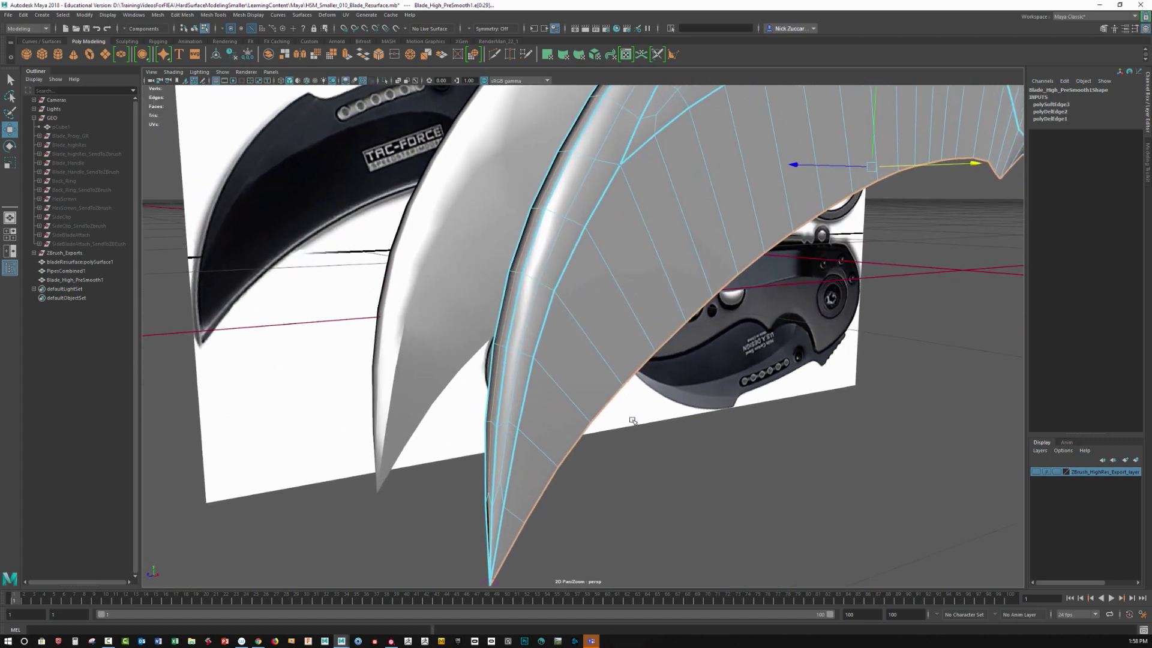
alt+right_drag(633, 420, 582, 367)
alt+middle_drag(582, 366, 458, 443)
alt+drag(457, 443, 595, 378)
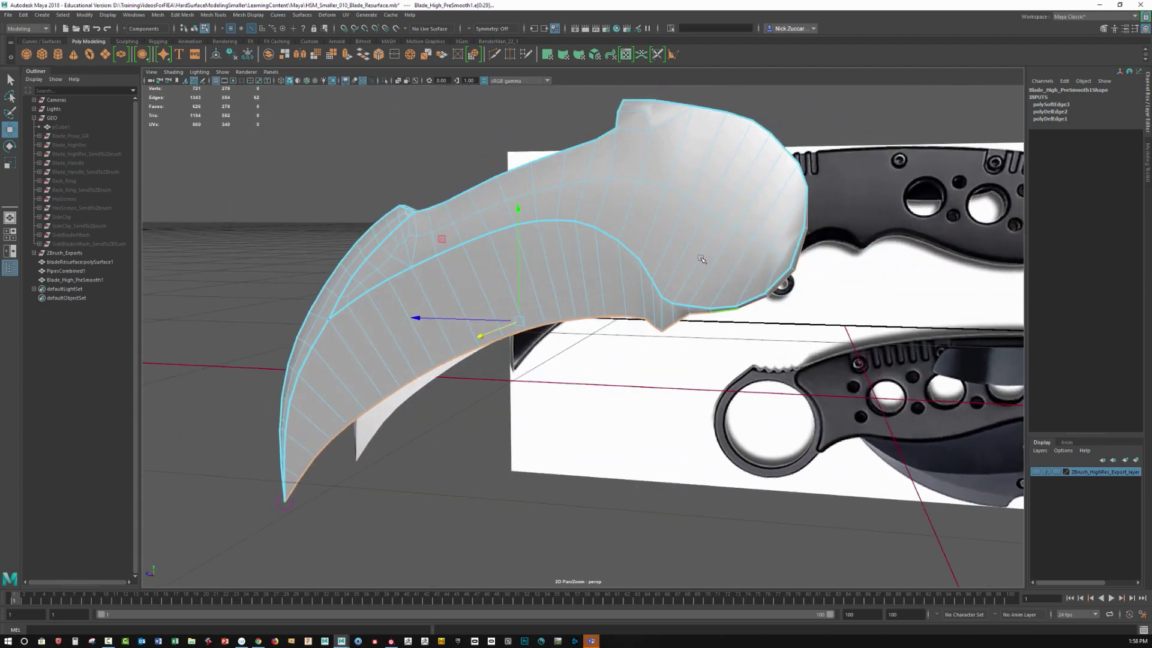
alt+right_drag(708, 284, 764, 252)
alt+middle_drag(763, 252, 726, 323)
alt+drag(728, 323, 749, 319)
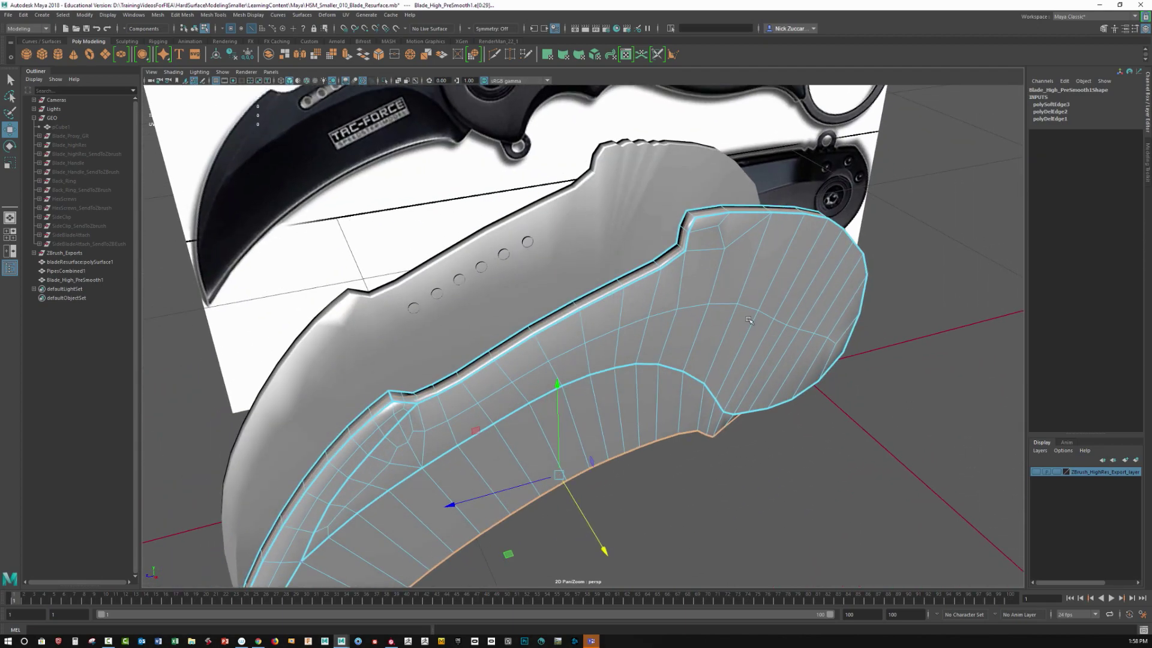
- Turn on wireframe on shaded display to show the topology of both blades
click(306, 82)
mouse_move(557, 266)
alt+mouse_down()
mouse_move(579, 269)
mouse_move(595, 251)
alt+mouse_up()
alt+middle_drag(570, 207, 582, 318)
alt+drag(582, 318, 585, 284)
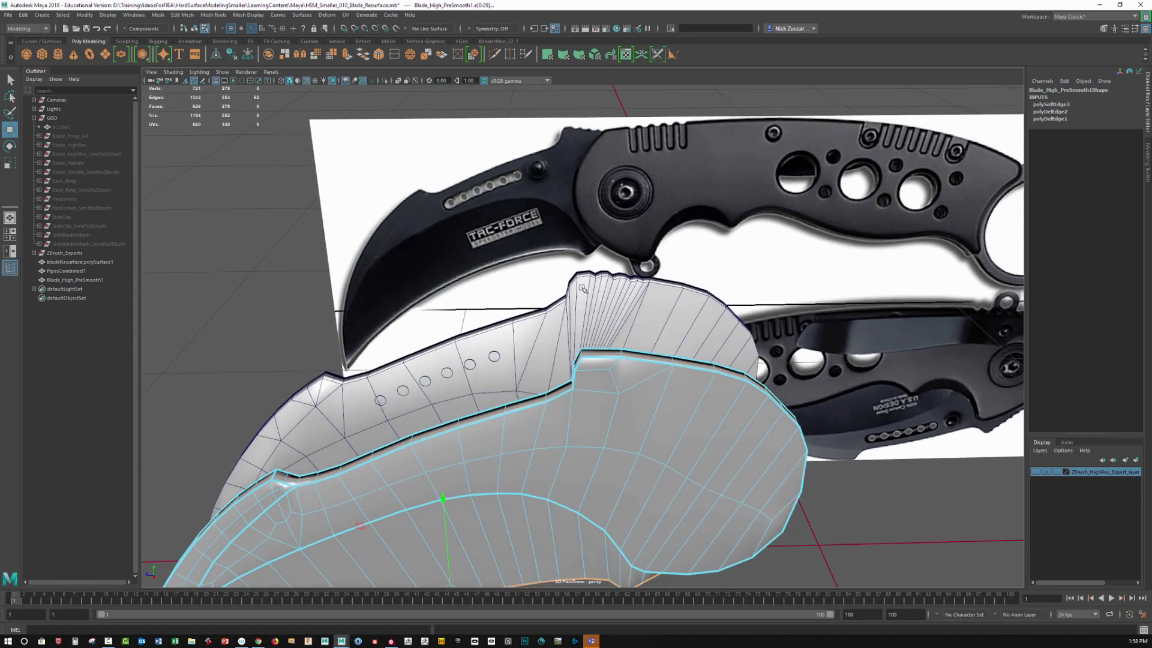
- Delete the small extra edges beside the notch on the duplicated blade's rounded base
click(599, 371)
key(Delete)
click(614, 366)
key(Delete)
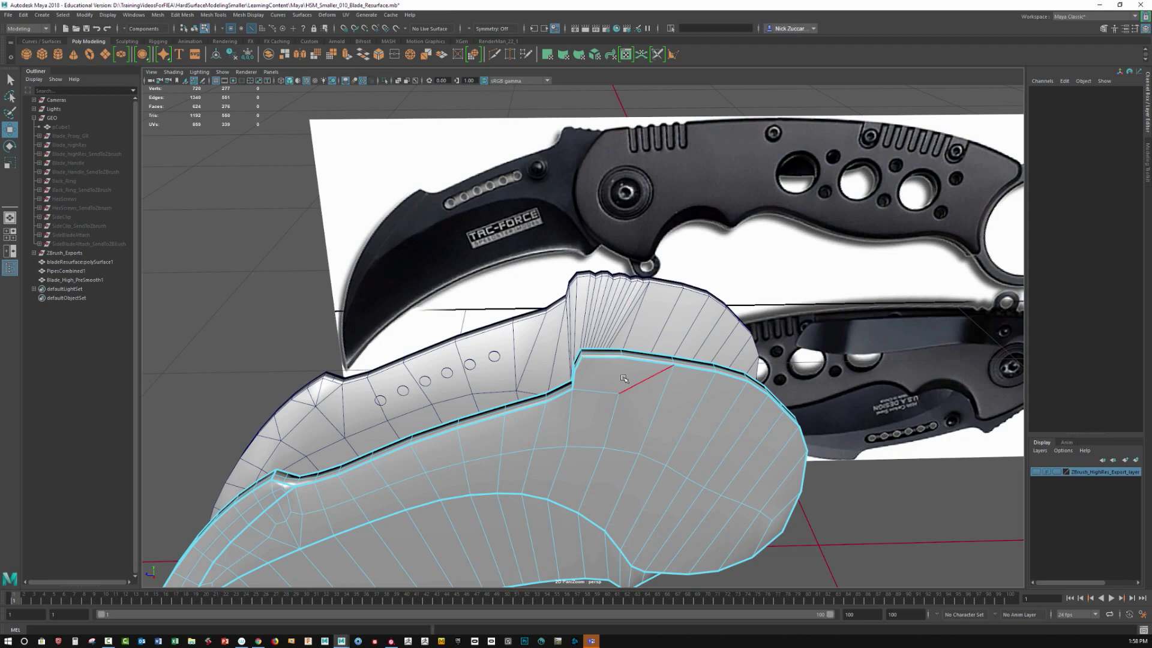
key(F8)
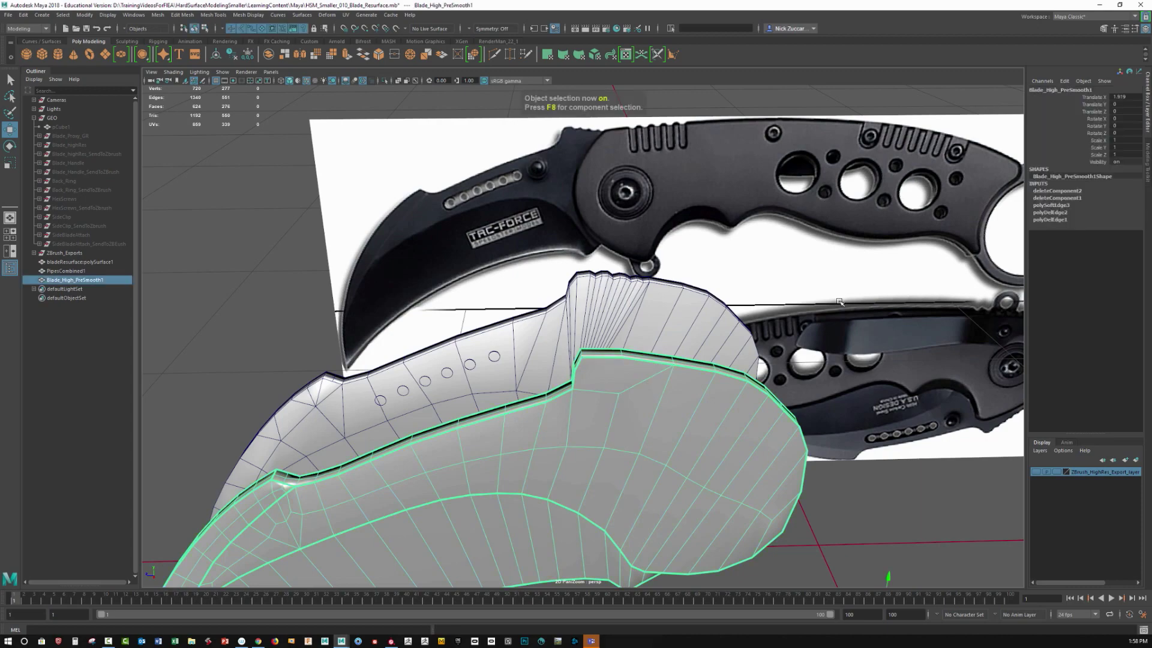
- Cut three new edges with Multi-Cut across the narrow bevel strip atop the duplicated blade's rounded base
click(1105, 28)
click(1056, 336)
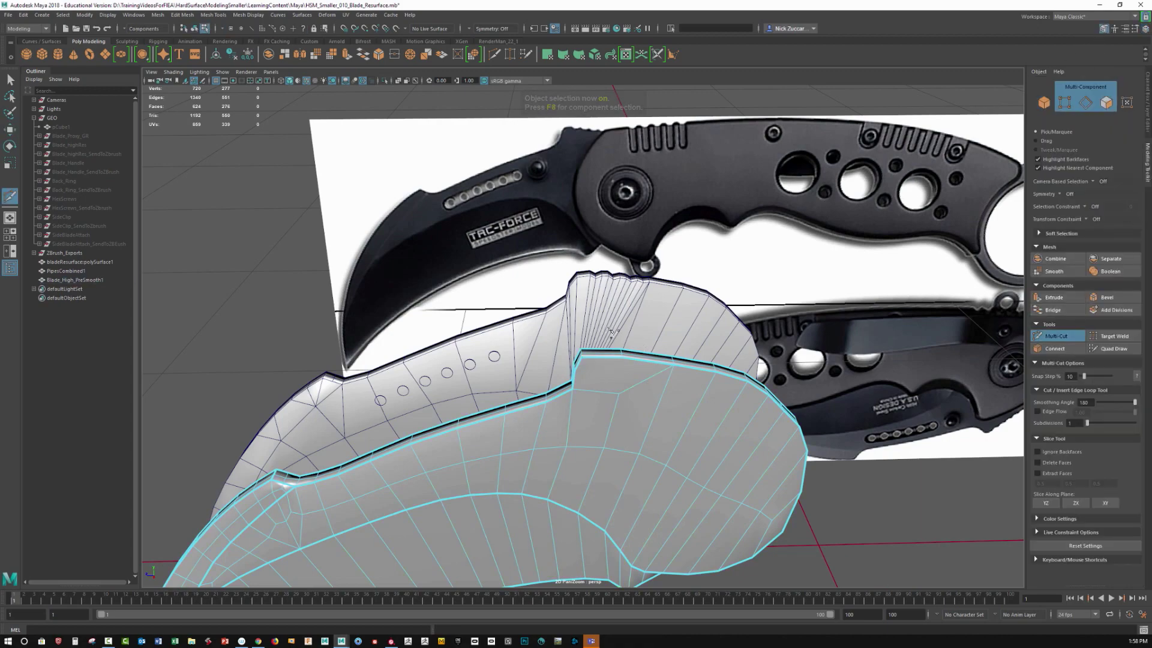
scroll(600, 336, up, 5)
click(577, 368)
shift+click(577, 384)
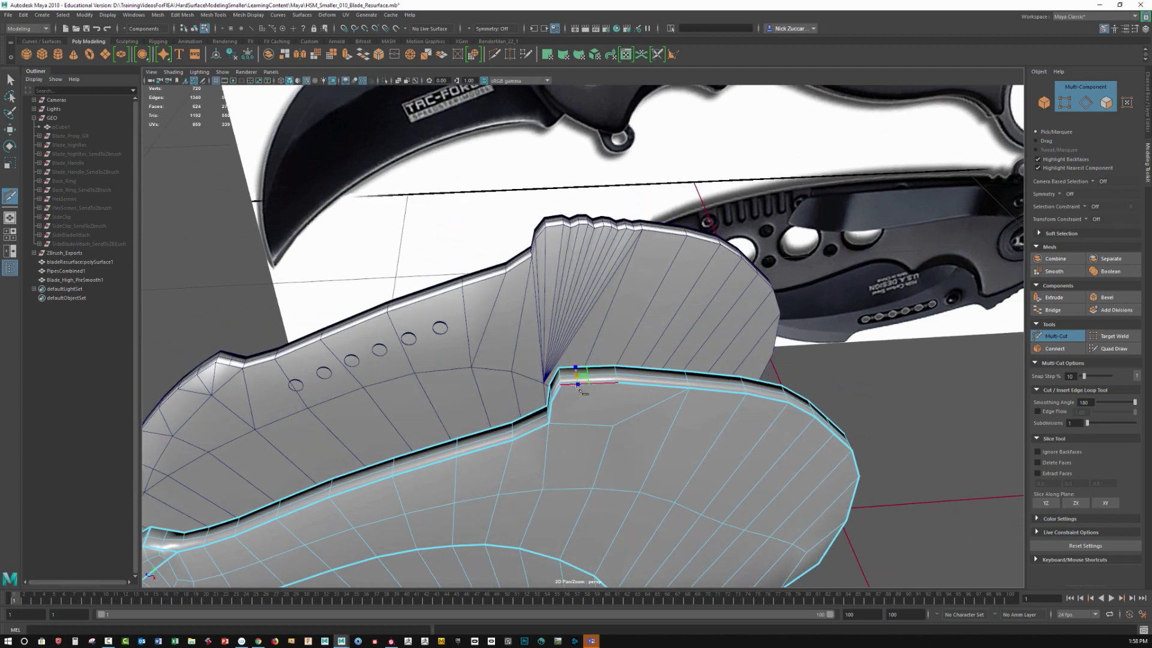
key(Return)
shift+click(592, 368)
shift+click(593, 385)
key(Return)
click(637, 373)
click(639, 385)
right_click(640, 386)
key(w)
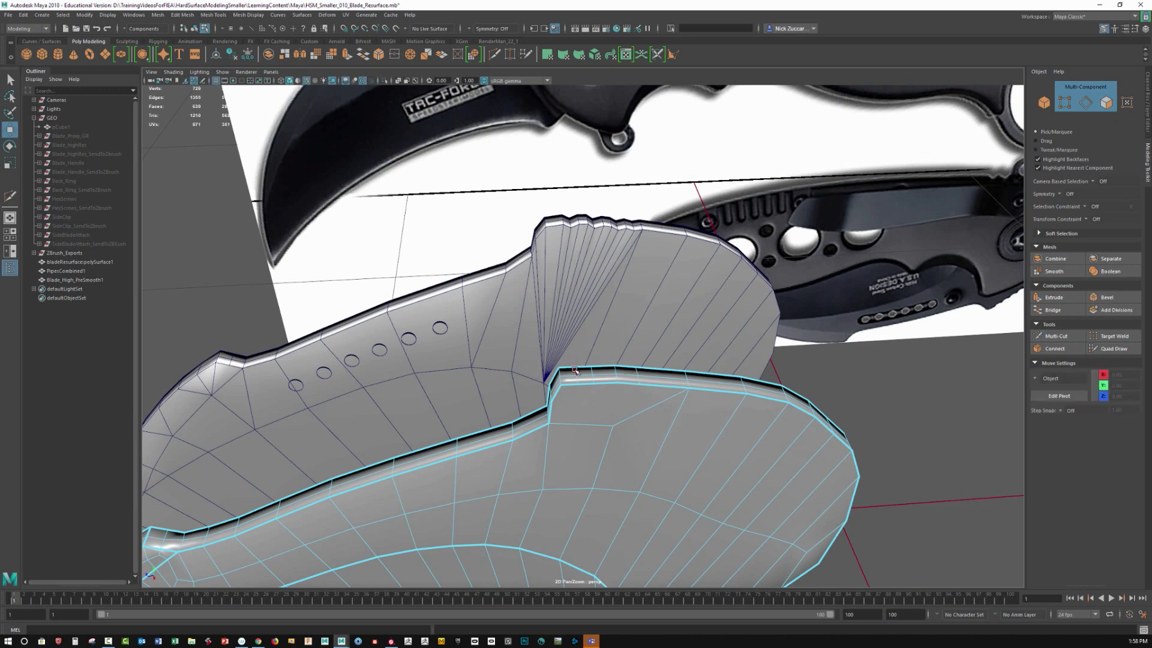
- Move the alternate cut edges on top of the duplicated blade's rounded base downward to form two V-shaped notches
click(581, 378)
key(q)
shift+click(614, 371)
shift+click(616, 371)
shift+click(619, 378)
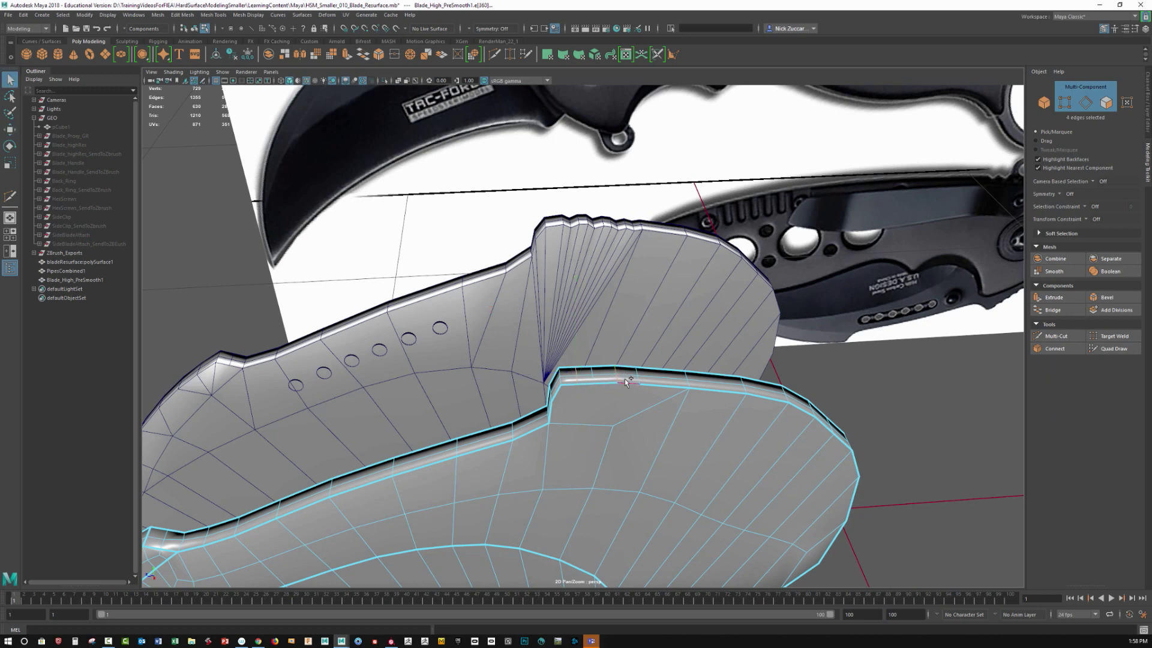
key(w)
drag(599, 312, 618, 327)
- Bevel the edge rows on the two peaks beside the new notches and increase the bevel fraction to widen the flat tops
alt+right_drag(617, 327, 656, 329)
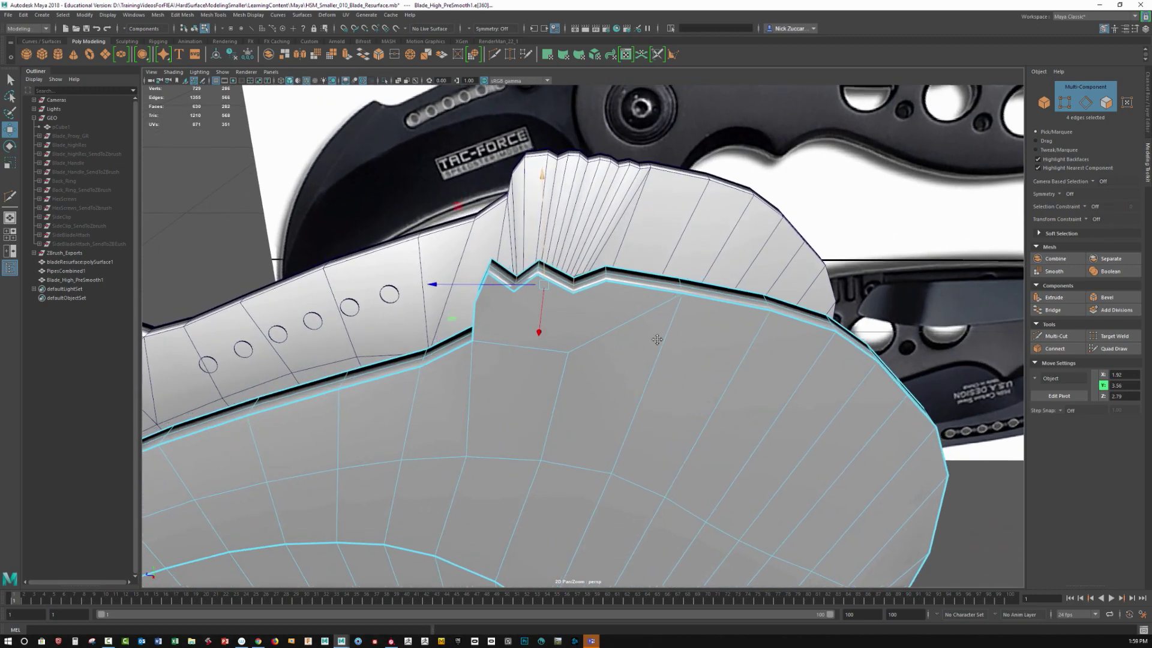
alt+middle_drag(656, 329, 663, 357)
alt+drag(641, 353, 620, 330)
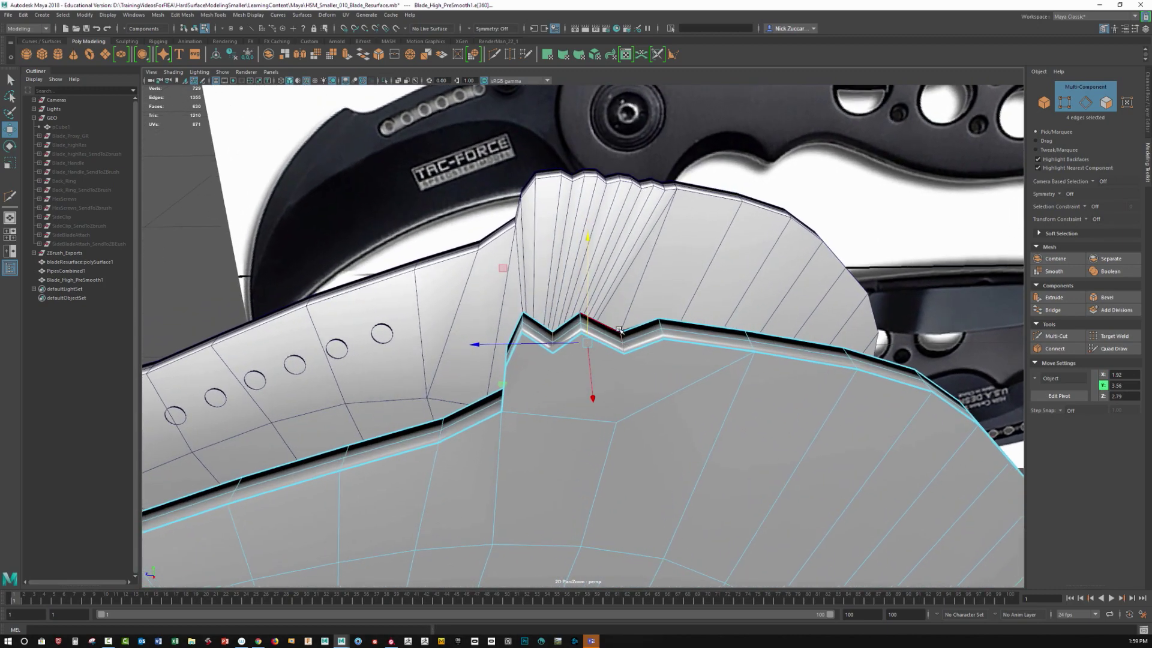
click(581, 320)
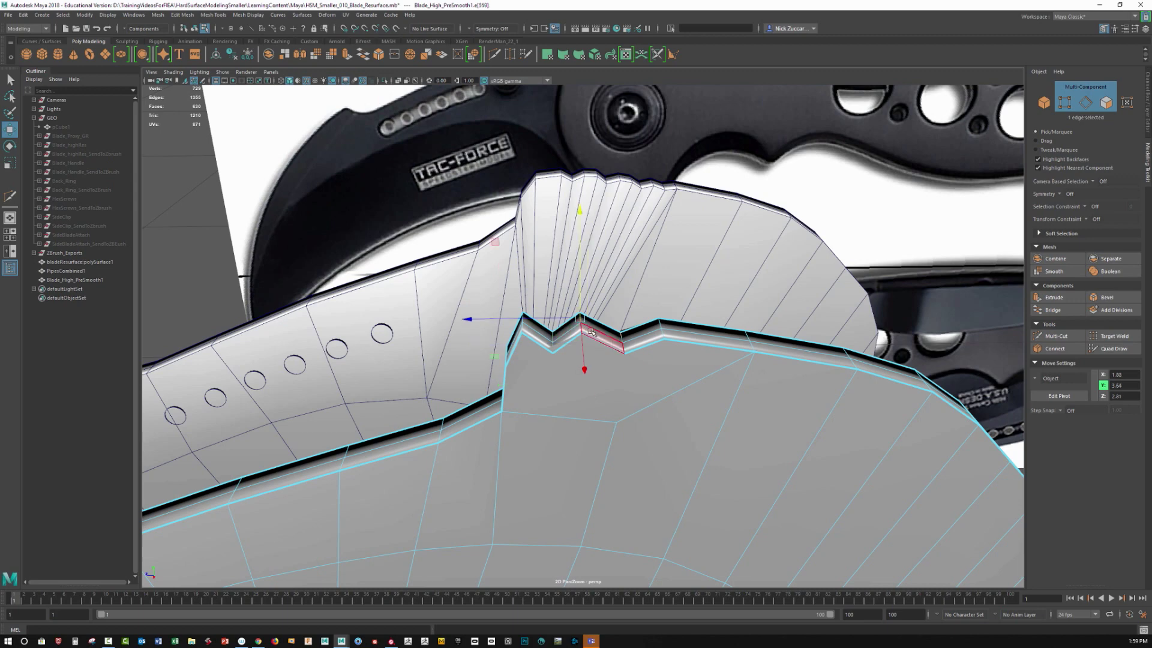
double_click(523, 326)
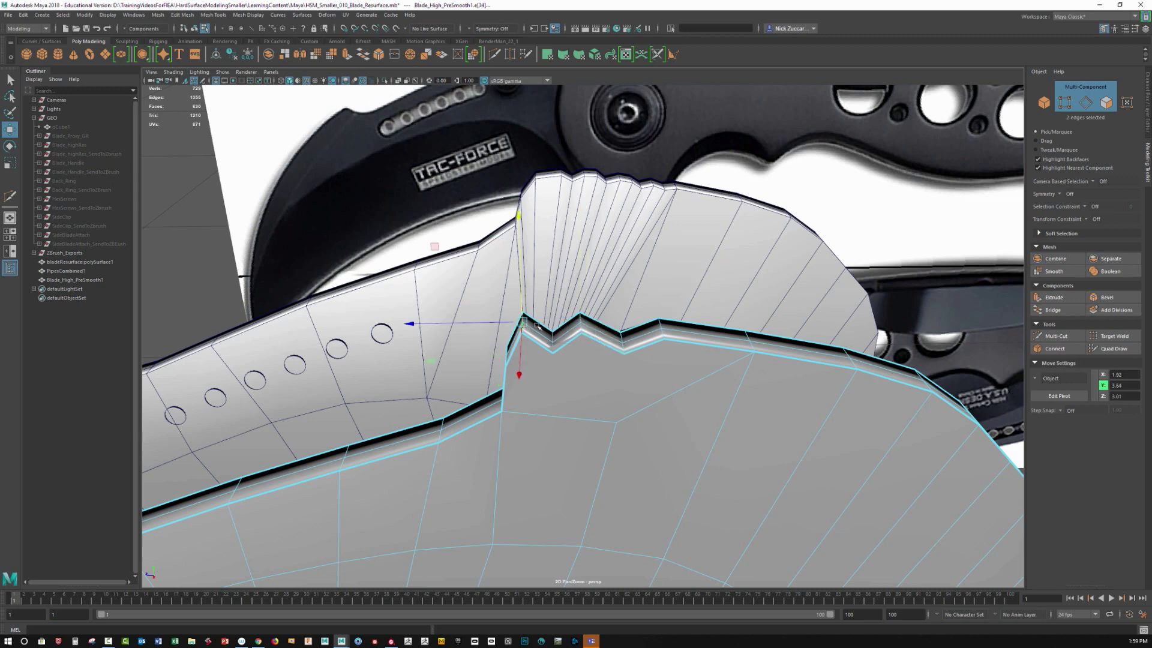
shift+double_click(582, 328)
shift+right_drag(582, 329, 593, 316)
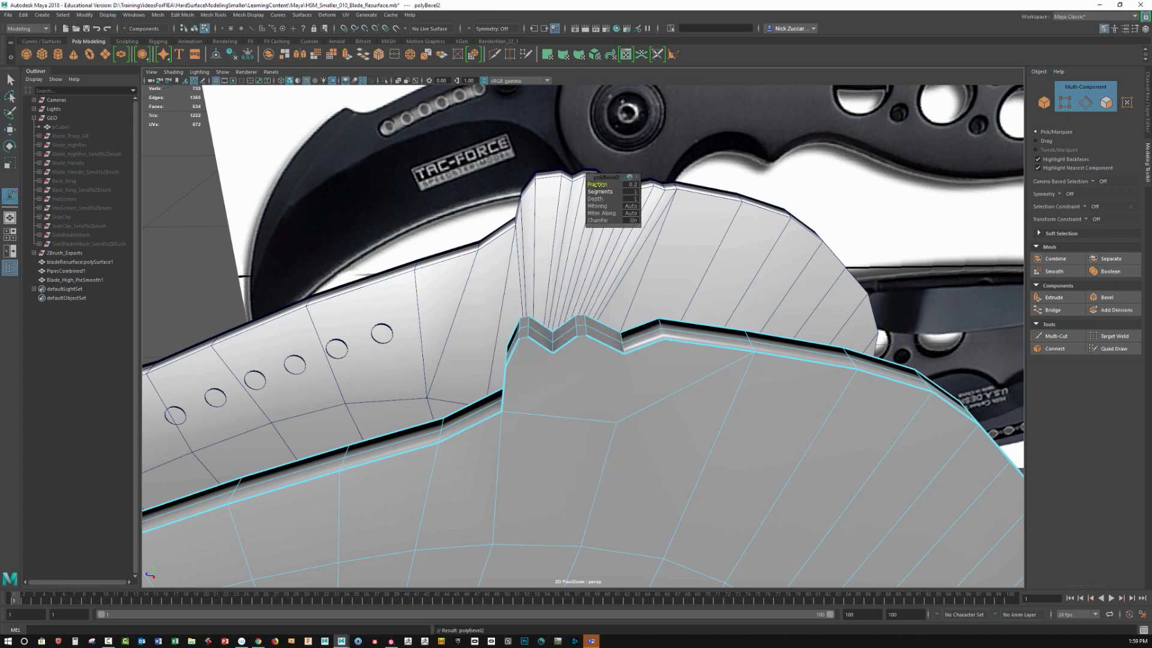
drag(600, 185, 612, 181)
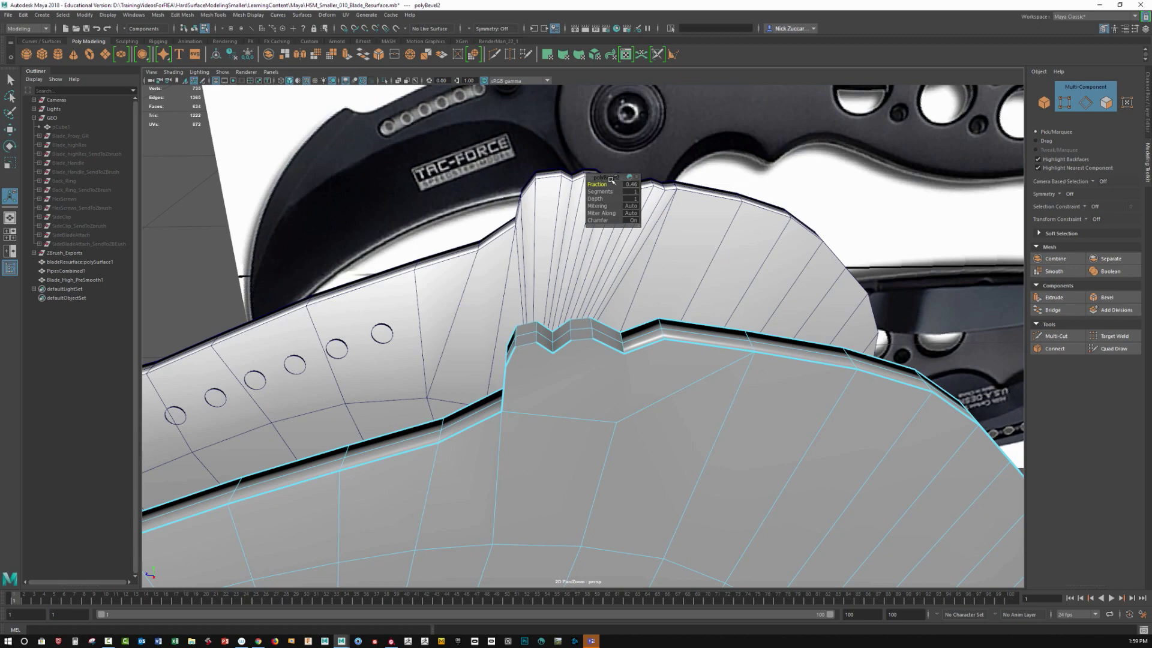
- Cut an extra edge across the bevel on the rounded base's lower curve and move its three vertices outward to round the outline
alt+drag(707, 343, 661, 335)
click(1056, 336)
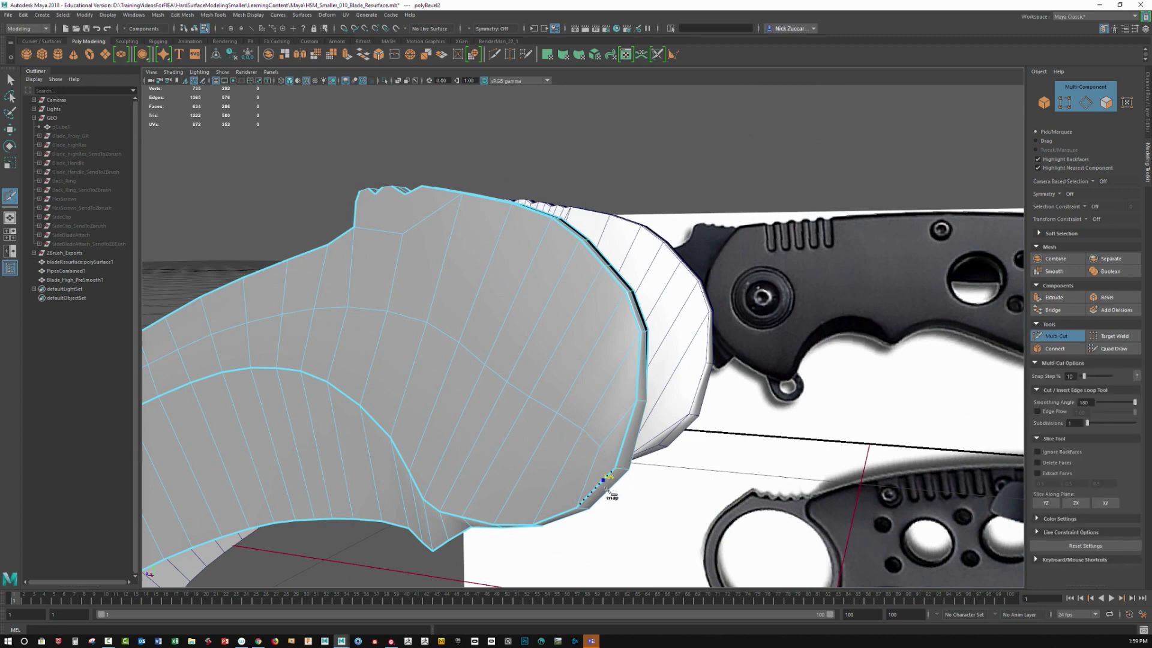
alt+drag(625, 488, 363, 429)
click(414, 430)
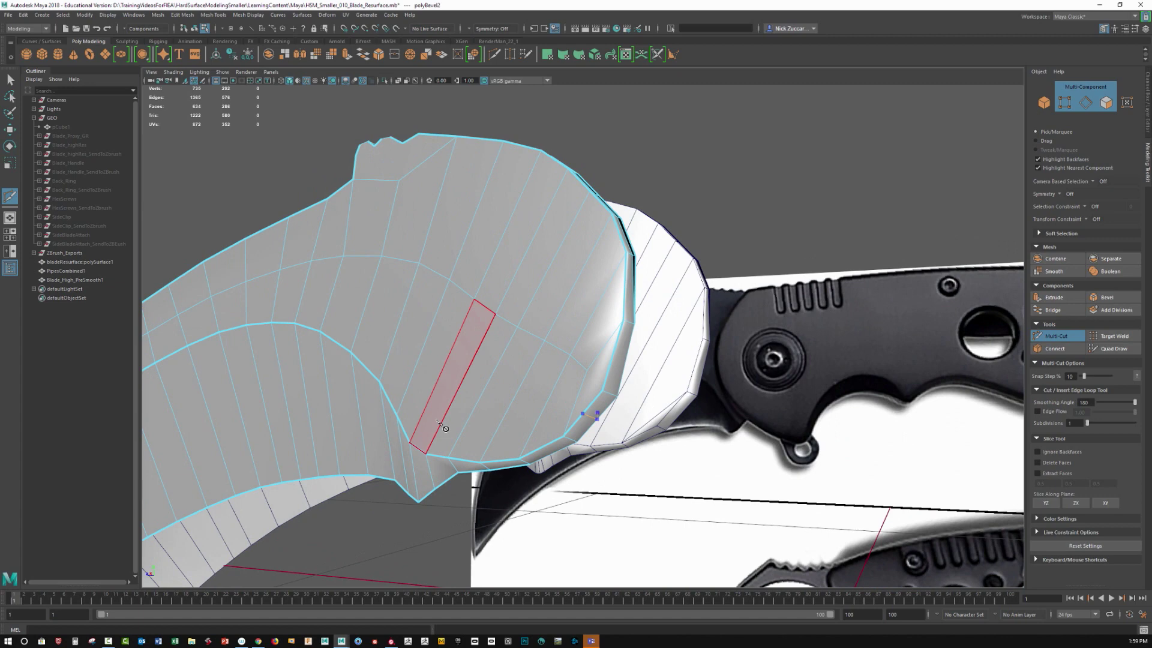
key(F9)
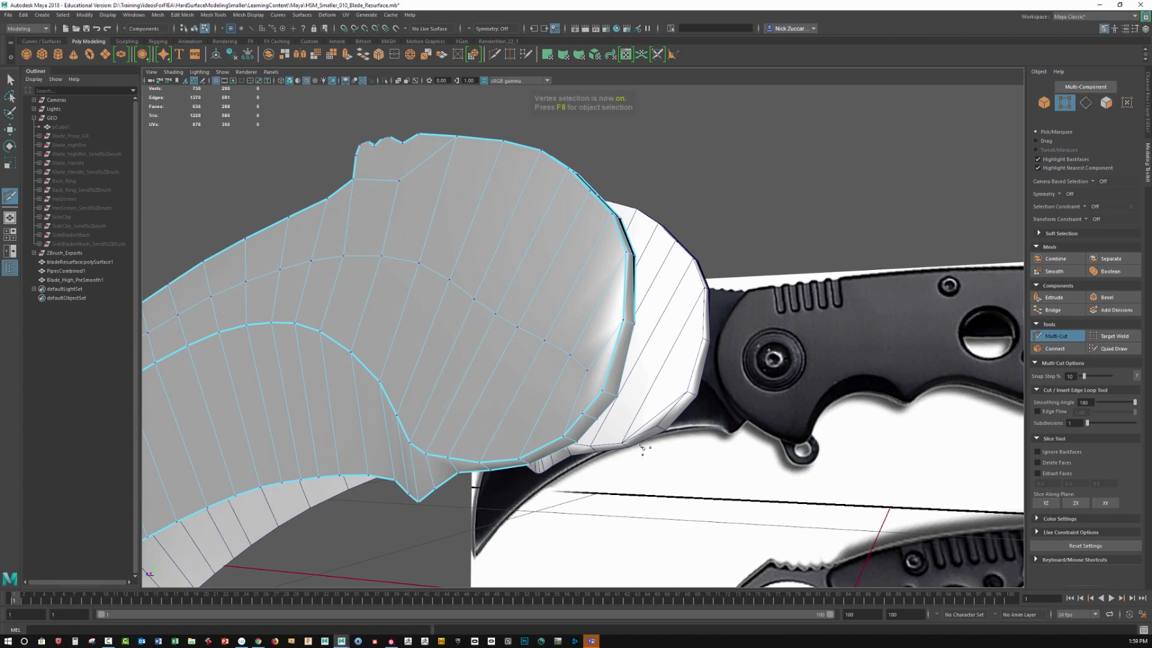
key(q)
click(604, 433)
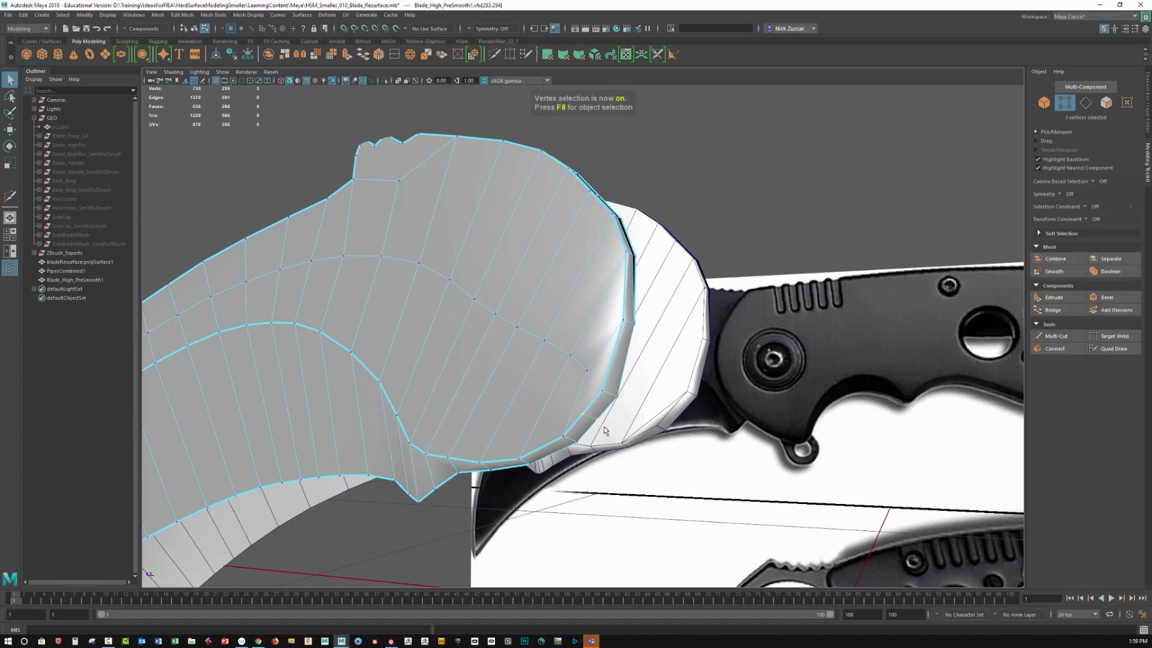
key(w)
drag(522, 337, 543, 340)
- Triangulate the large side face directly below the new notches
alt+right_drag(559, 342, 592, 366)
alt+middle_drag(591, 366, 617, 391)
alt+drag(617, 391, 615, 395)
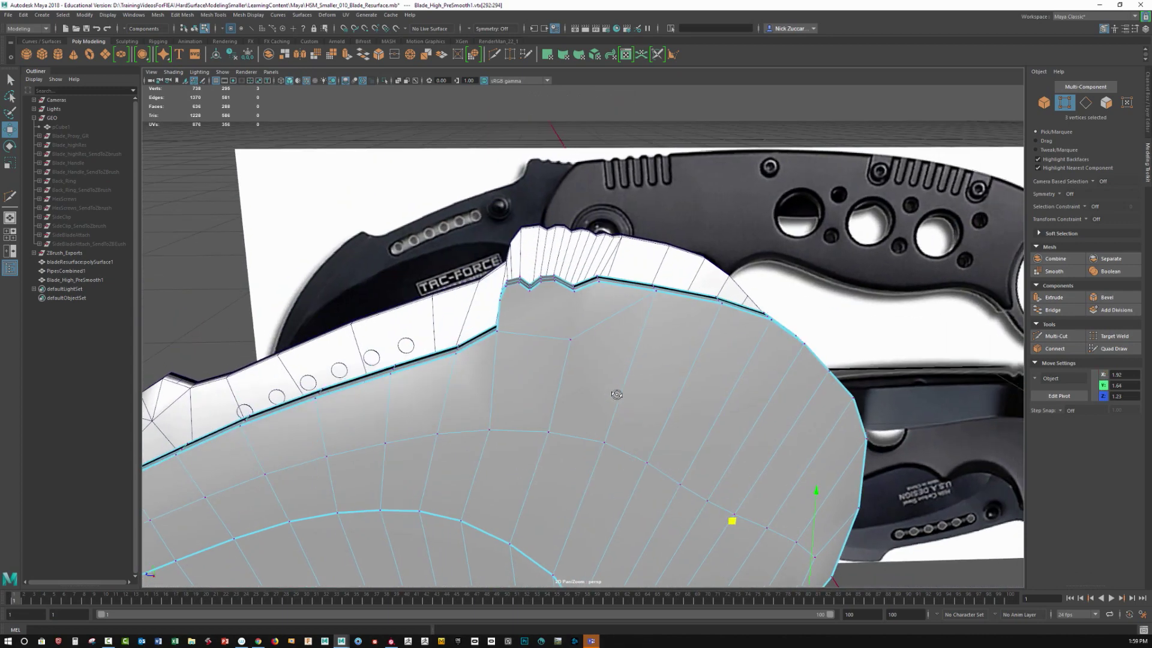
alt+right_drag(536, 344, 569, 368)
alt+middle_drag(569, 368, 573, 376)
alt+drag(574, 375, 577, 377)
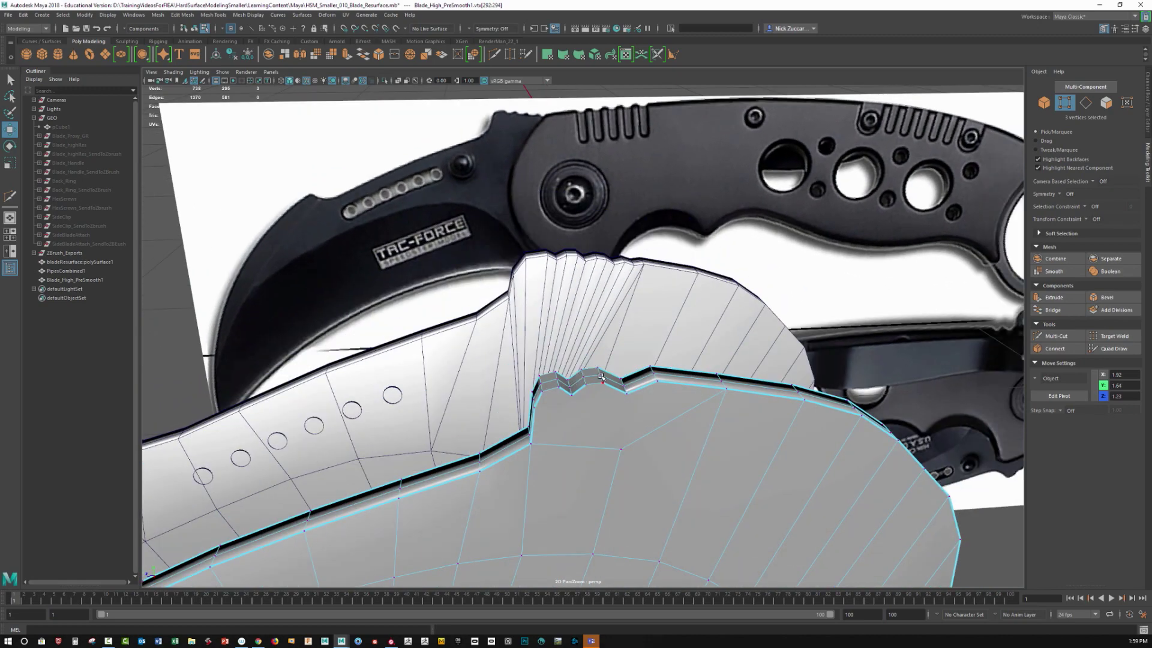
key(F8)
key(F11)
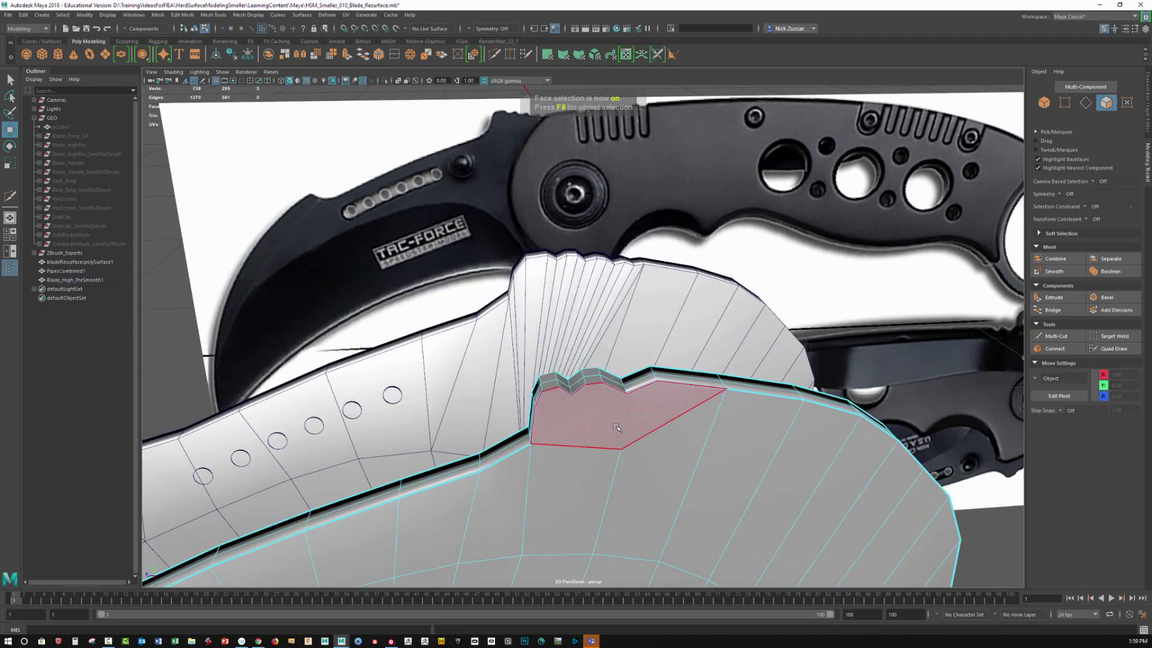
click(617, 425)
shift+right_click(617, 425)
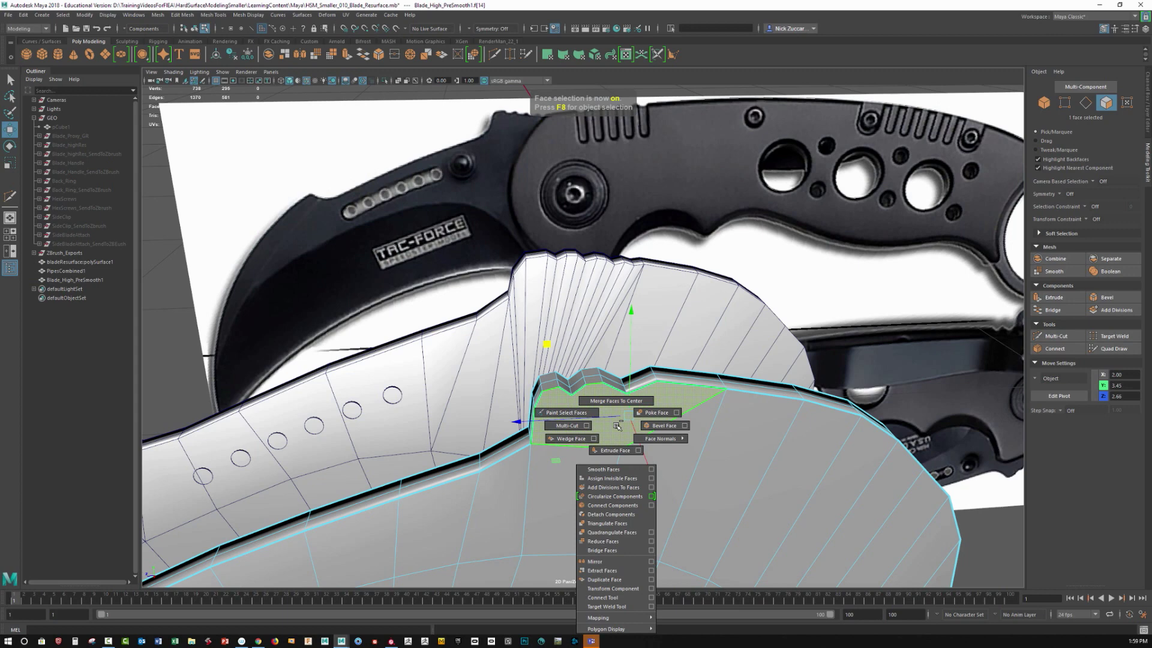
click(624, 523)
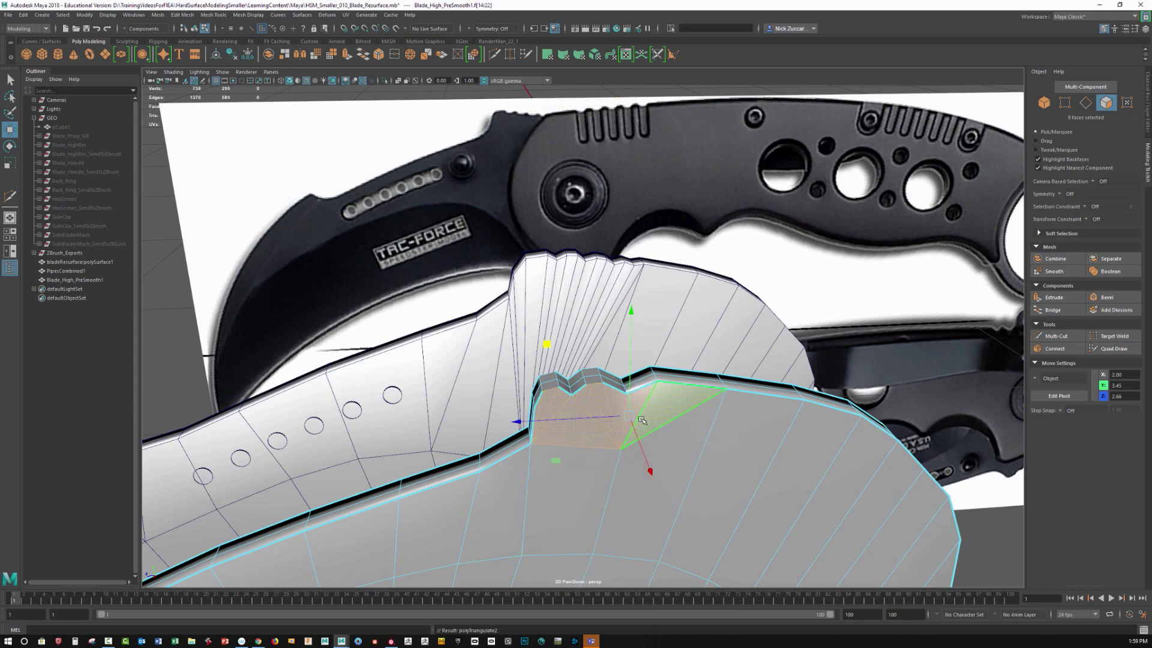
- Try deleting the diagonal edge beside the notches in the triangulated area, and undo the deletion
scroll(638, 423, up, 5)
alt+drag(631, 428, 563, 387)
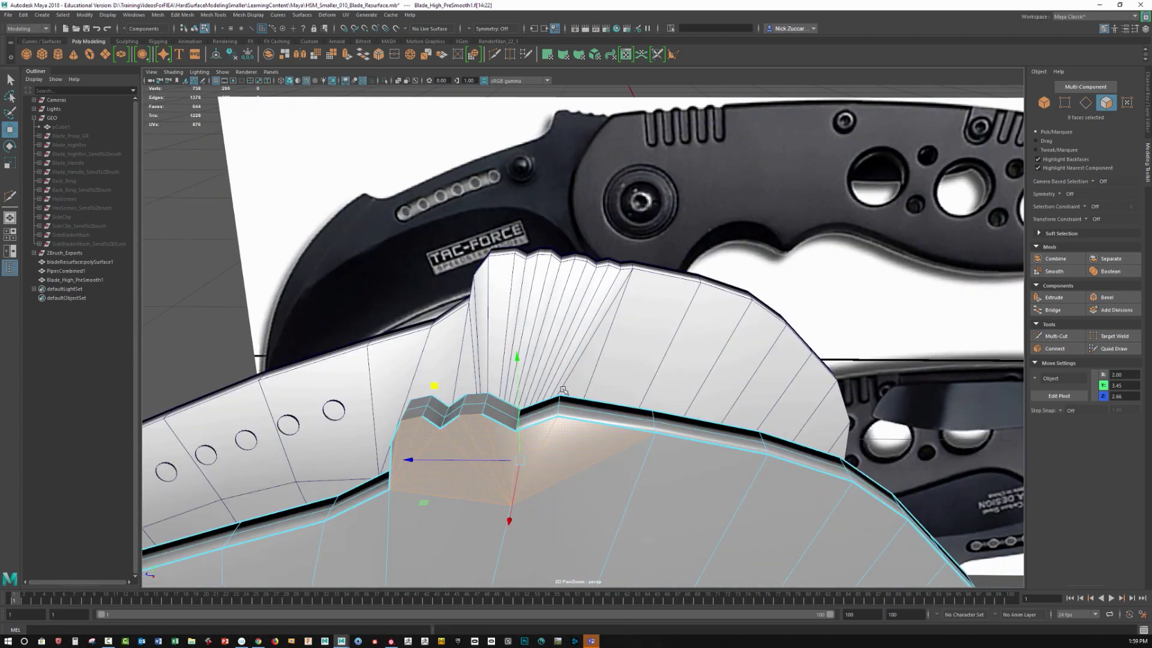
key(F10)
click(552, 436)
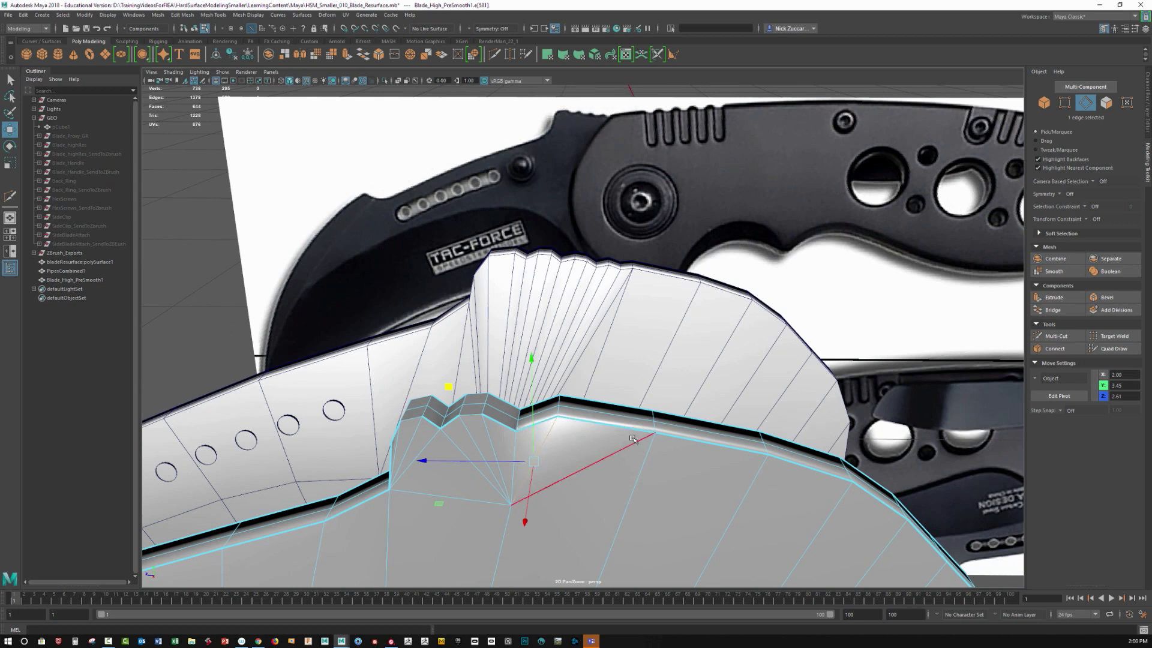
key(Delete)
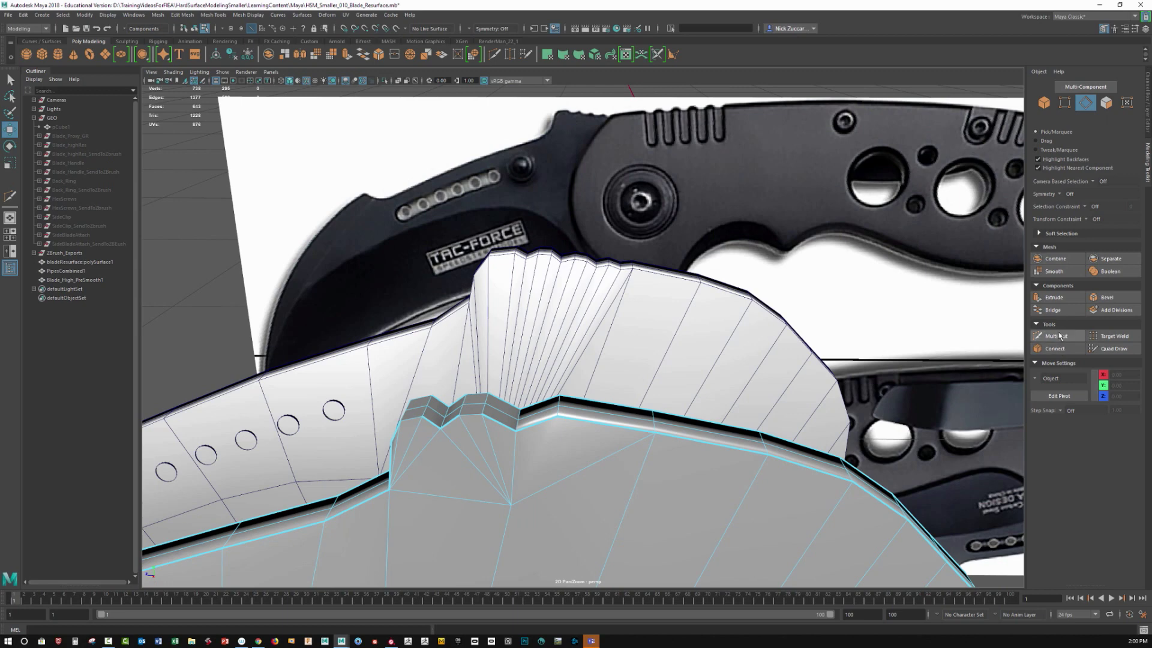
key(ctrl+z)
- Flip the diagonal edge beside the notches in the triangulated area
click(558, 426)
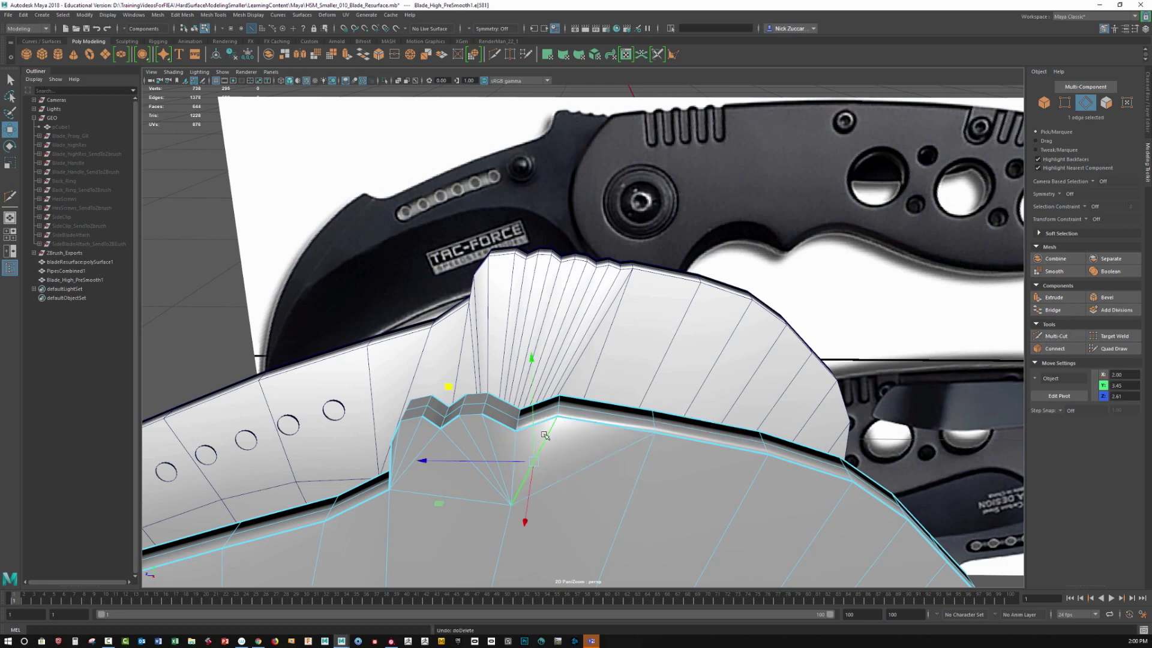
shift+right_click(544, 444)
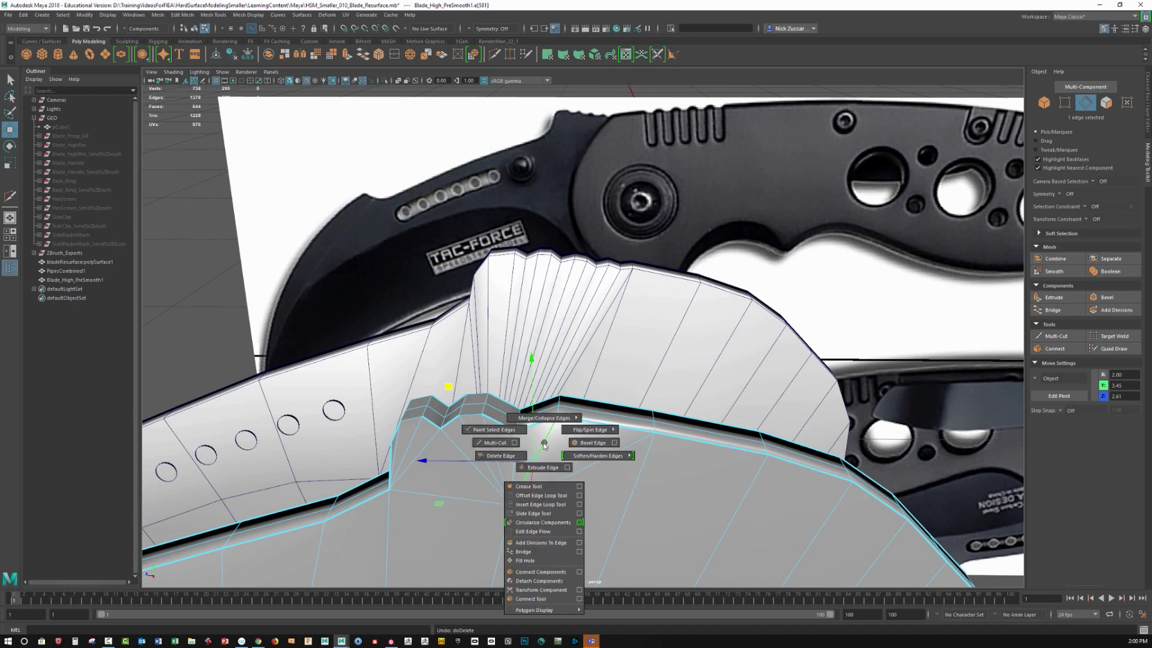
mouse_move(544, 445)
shift+right_down()
mouse_move(582, 436)
mouse_move(558, 433)
shift+right_up()
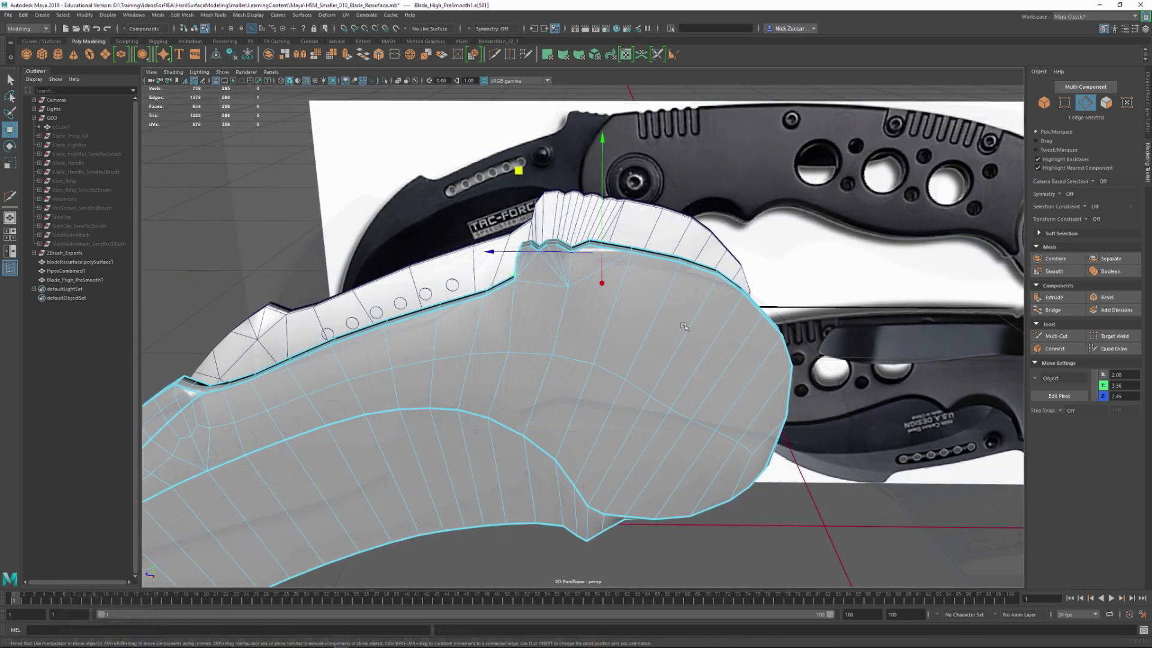
- Merge the three closely spaced vertices on the blade's side face below the pointed spur into one vertex
alt+drag(636, 384, 701, 391)
alt+middle_drag(701, 391, 822, 355)
alt+right_drag(666, 355, 786, 381)
key(F9)
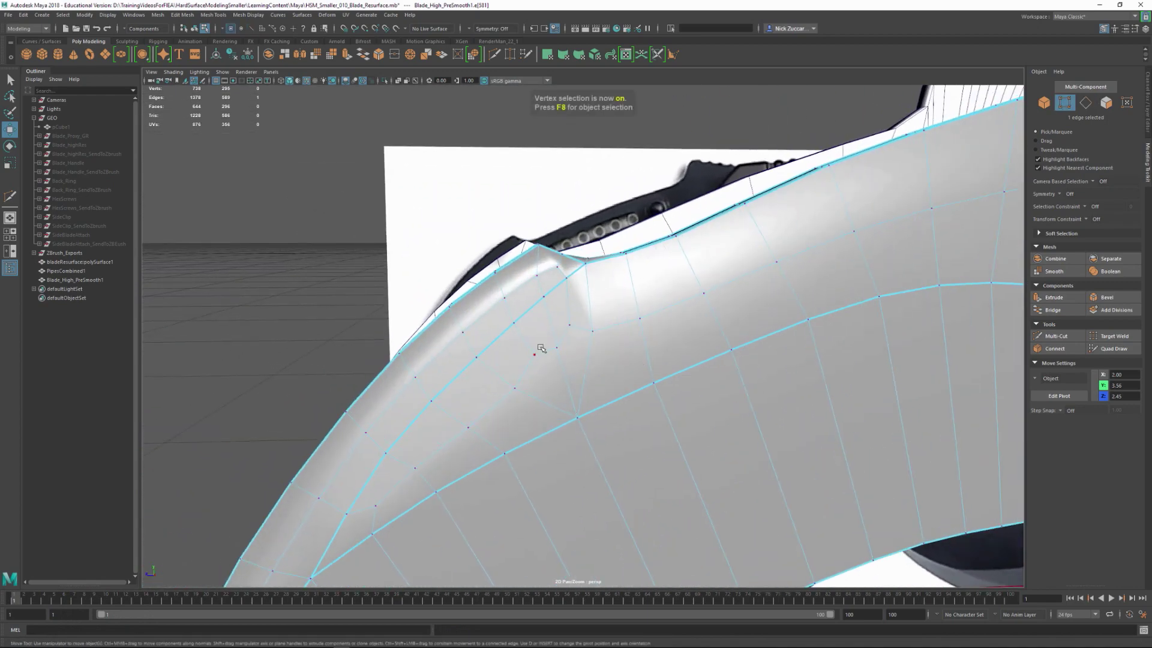
click(535, 354)
shift+click(557, 348)
shift+click(569, 325)
shift+right_click(553, 337)
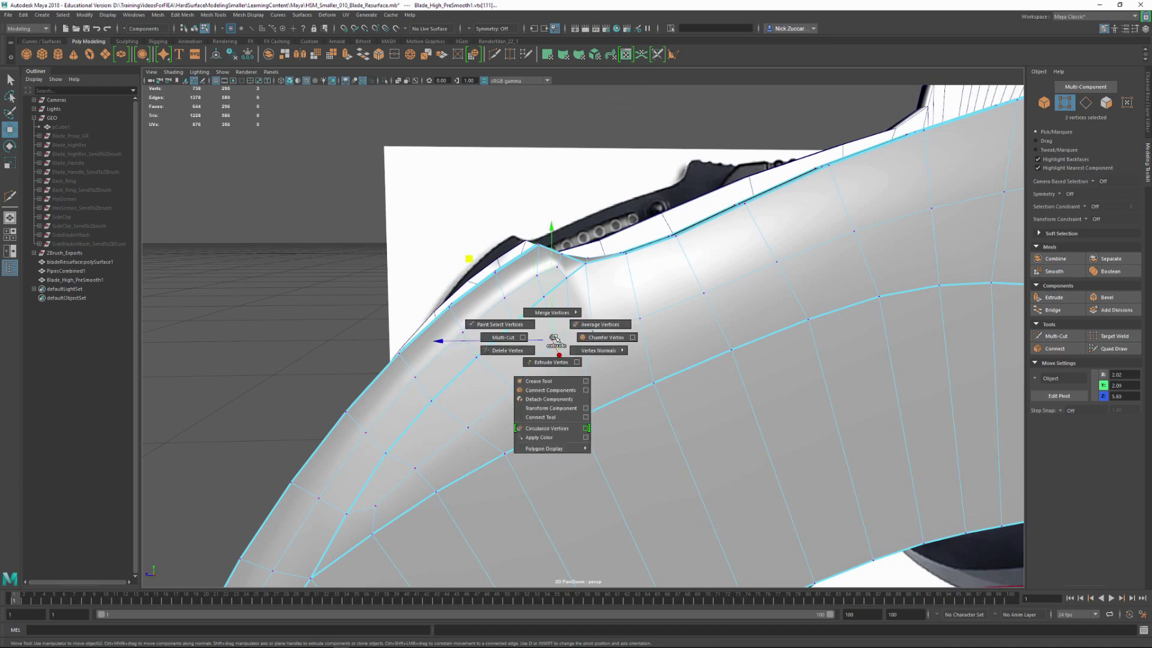
shift+right_drag(555, 339, 552, 292)
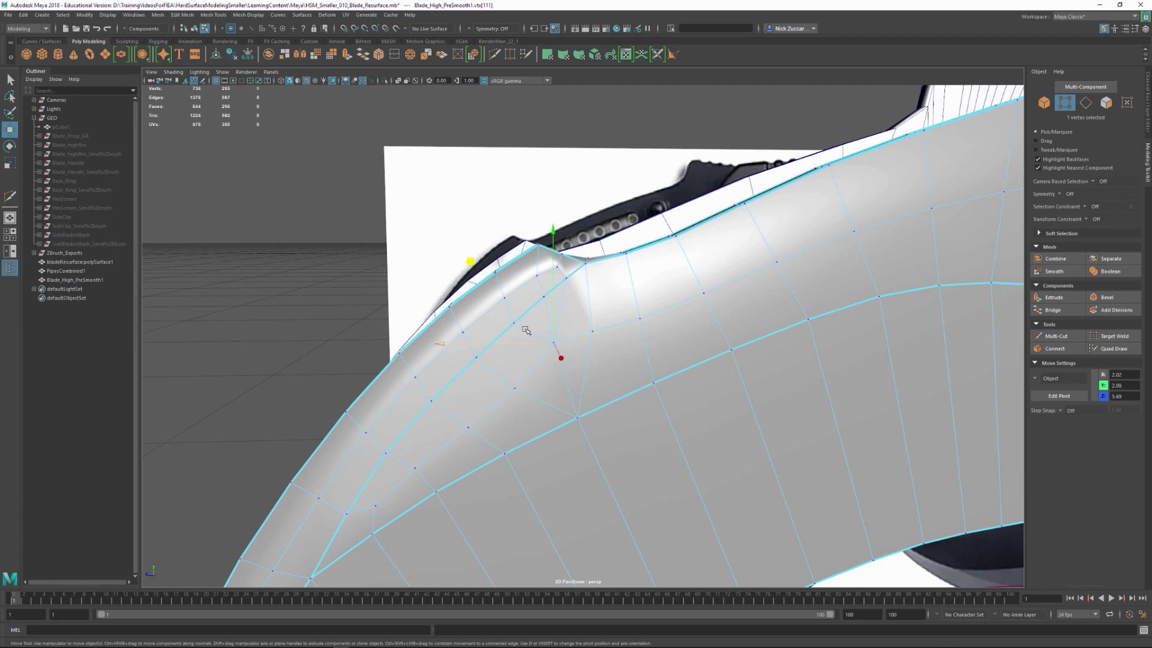
- Merge the three neighbouring vertices on the bevel's inner edge near the spur into one vertex
click(514, 324)
shift+click(544, 296)
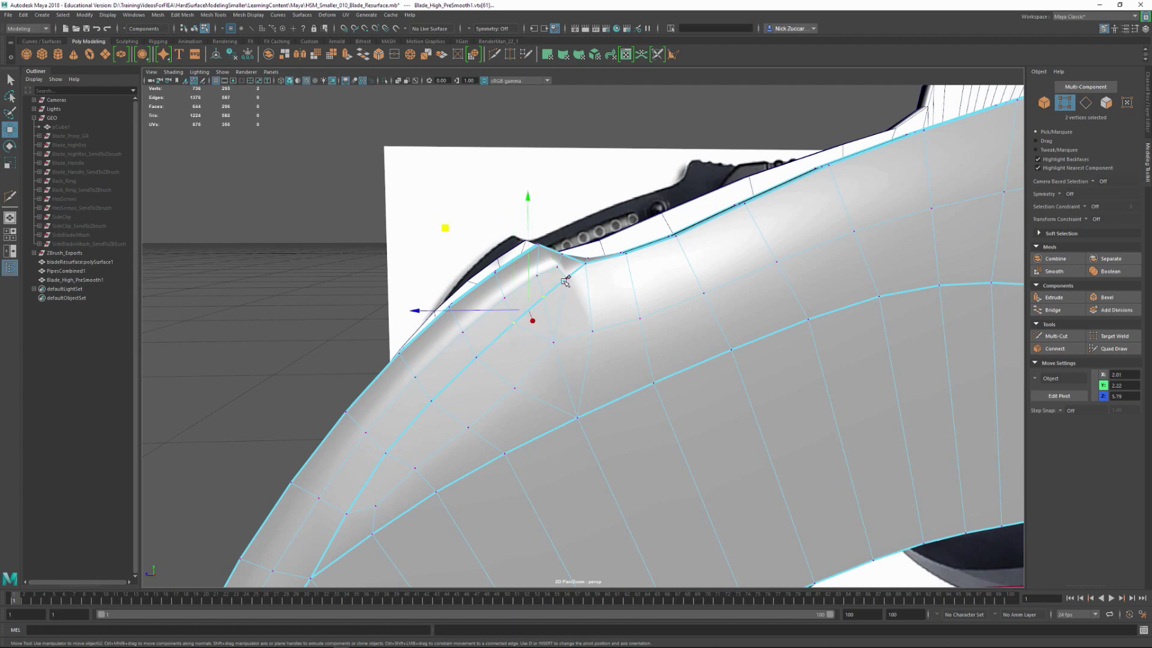
shift+click(566, 279)
key(g)
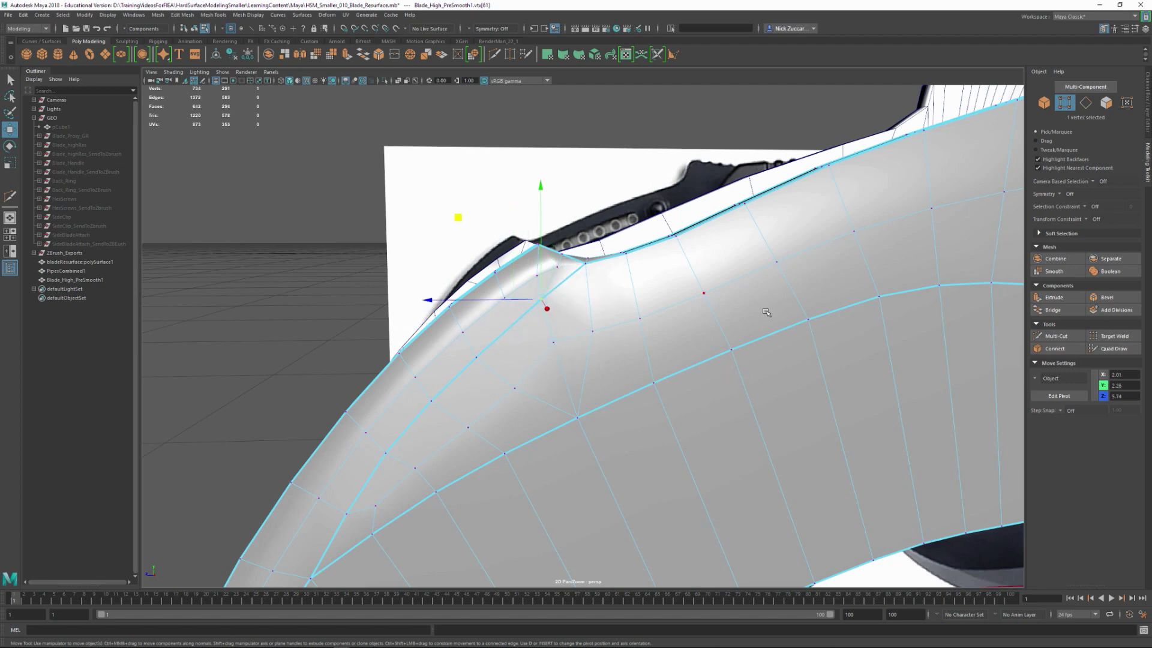
- Weld the bevel's middle vertices around the pointed spur onto the blade's outer edge with Target Weld
scroll(855, 334, down, 2)
click(1115, 337)
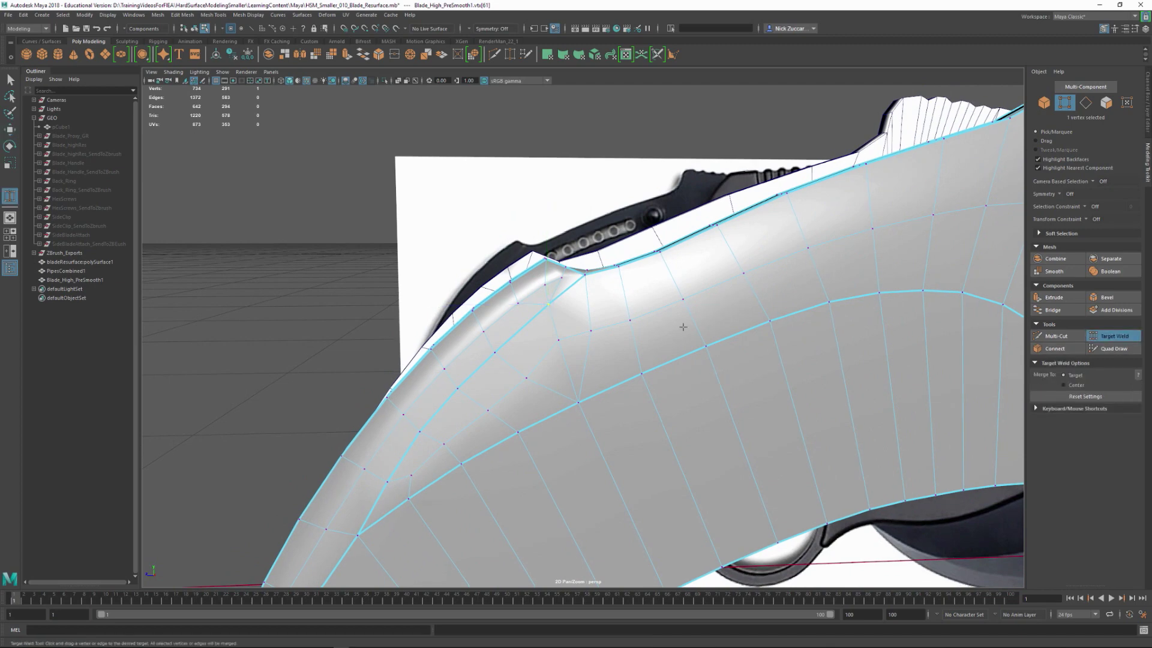
alt+middle_drag(516, 318, 491, 335)
alt+drag(489, 334, 543, 395)
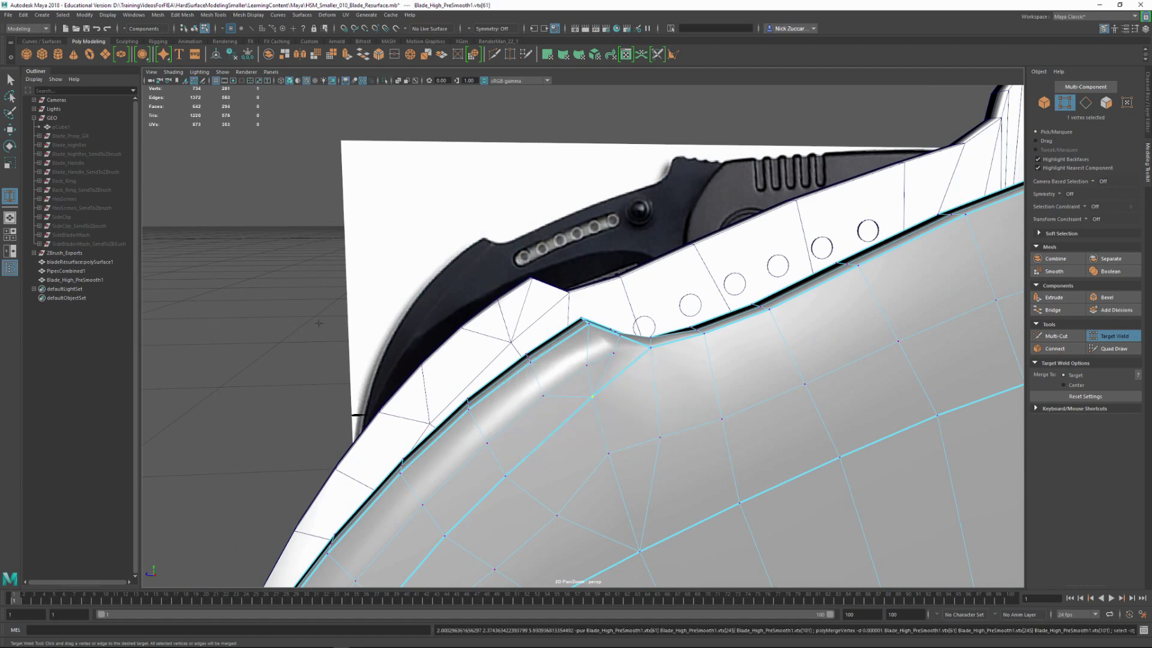
key(q)
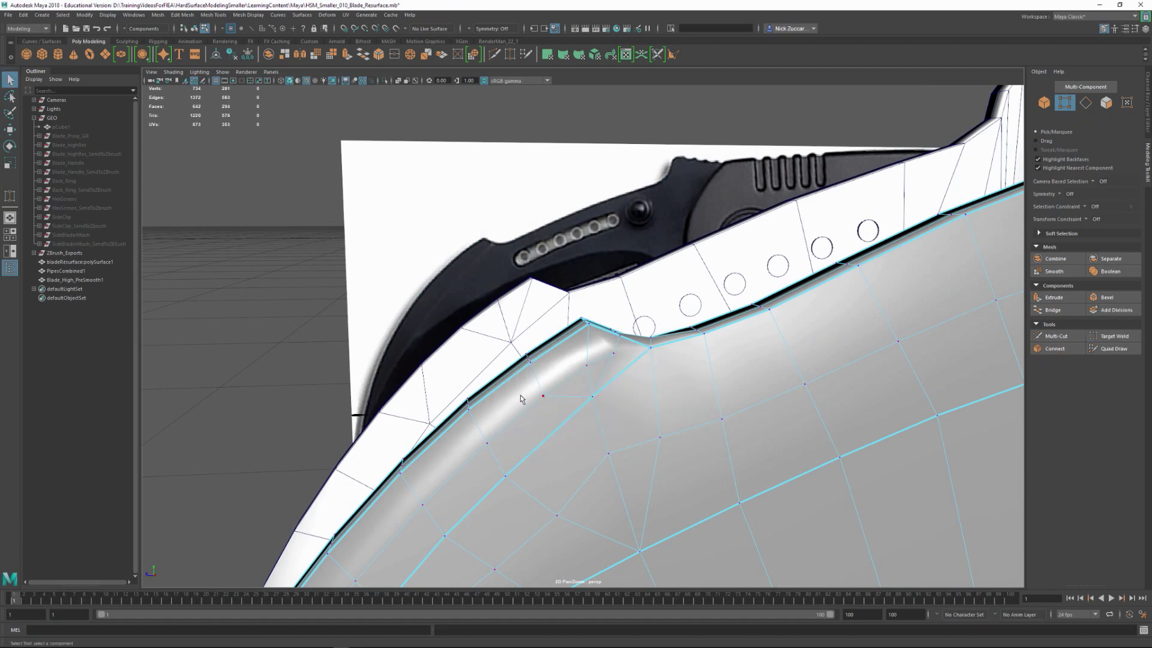
click(1114, 336)
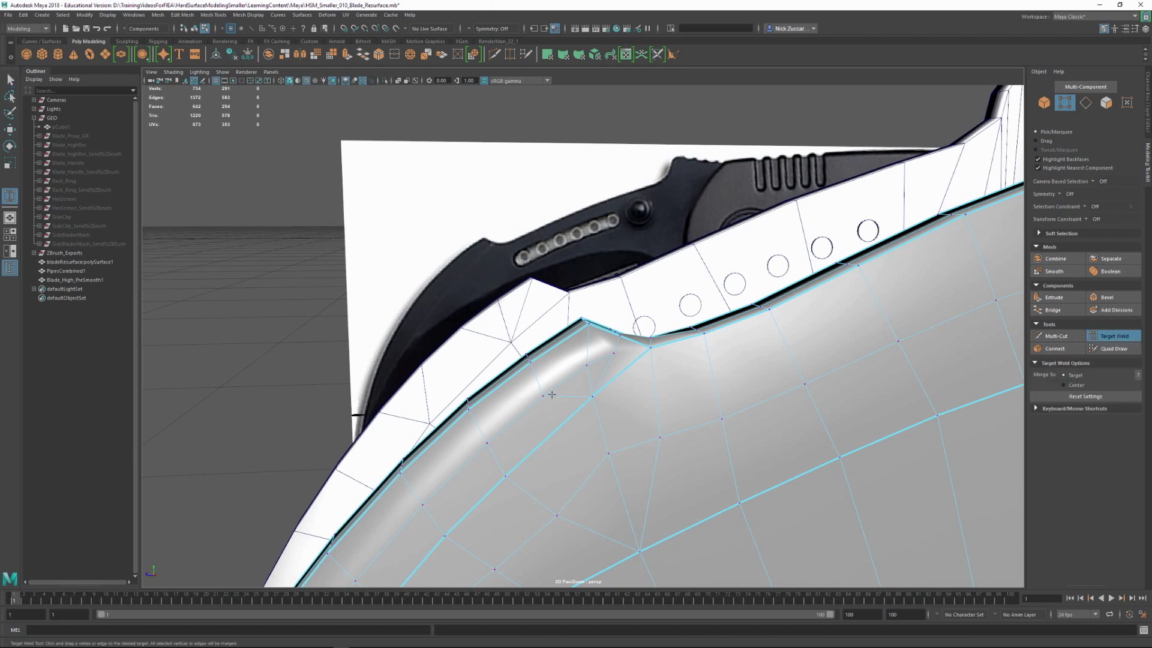
drag(529, 363, 620, 336)
alt+middle_drag(538, 401, 625, 295)
drag(645, 241, 641, 234)
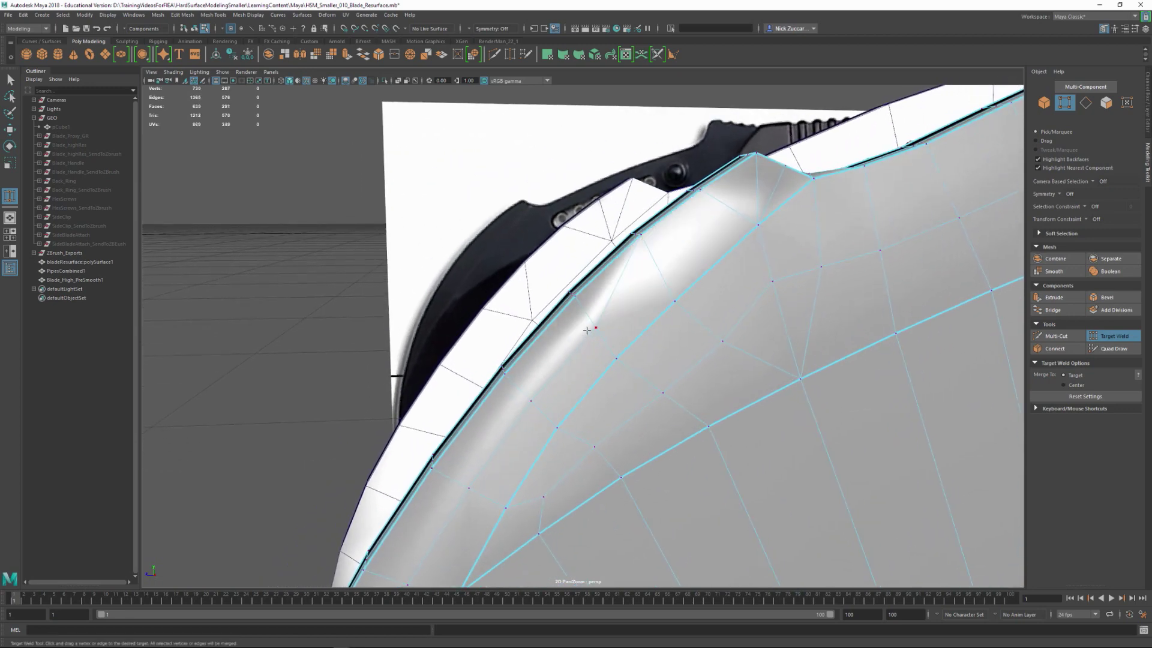
- Target-weld the bevel's middle vertices onto the blade's outer edge, working from below the pointed spur down along the curved spine
drag(574, 294, 574, 295)
alt+right_drag(612, 356, 586, 355)
alt+drag(586, 355, 543, 285)
alt+drag(613, 327, 598, 246)
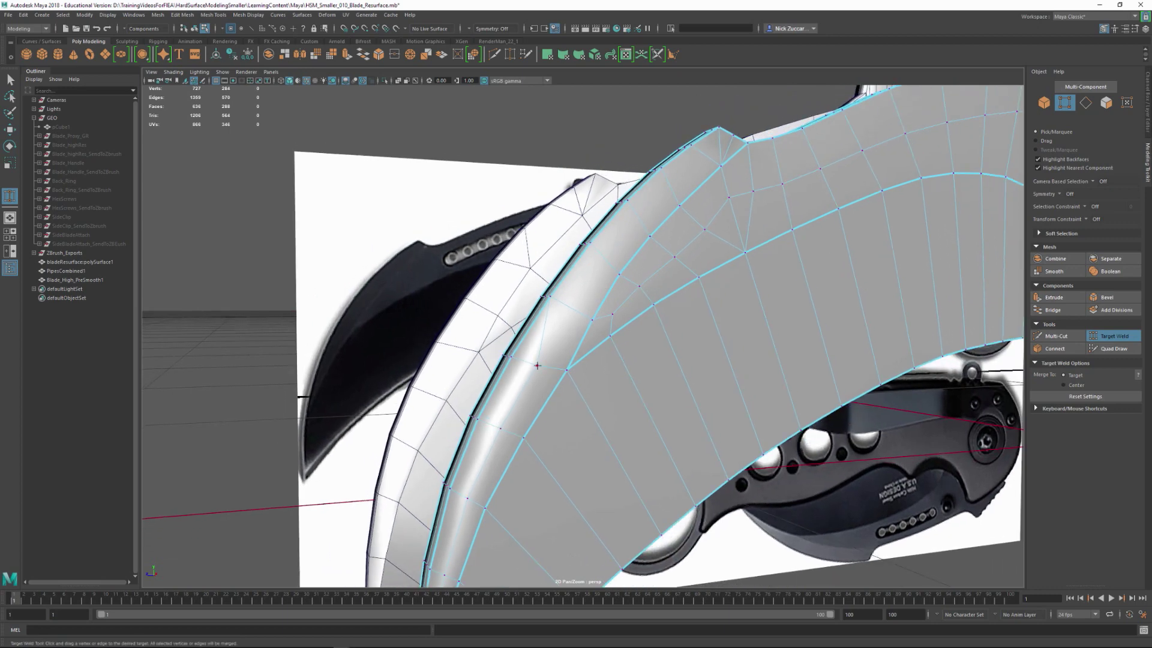
drag(521, 357, 497, 411)
alt+middle_drag(543, 400, 554, 352)
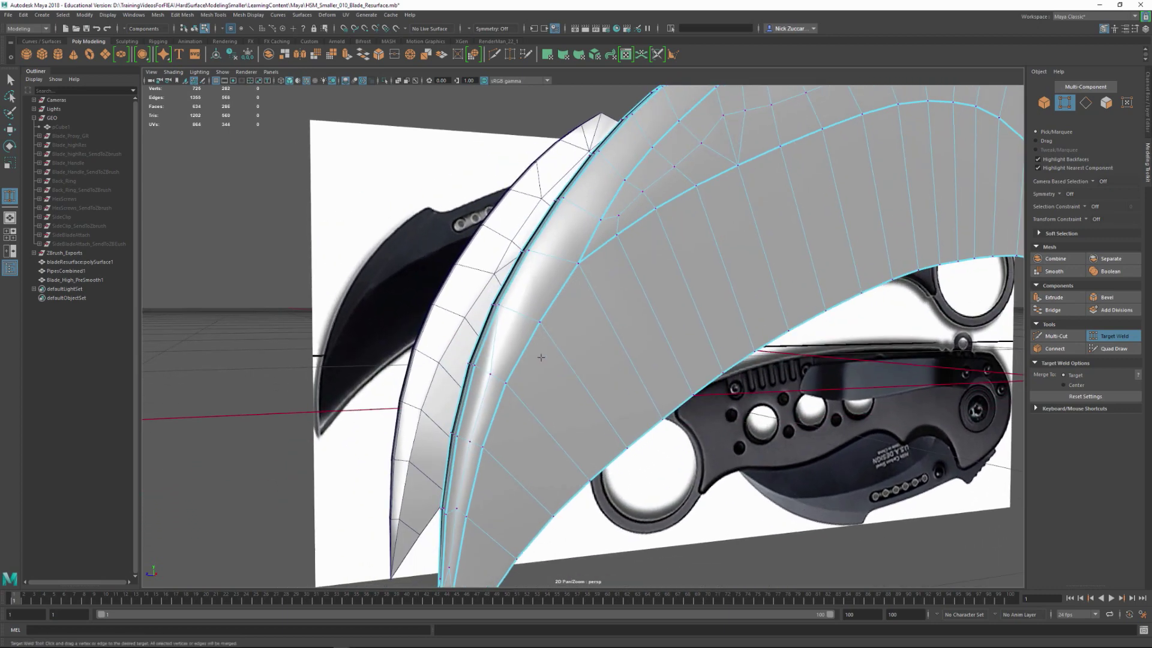
drag(490, 374, 490, 374)
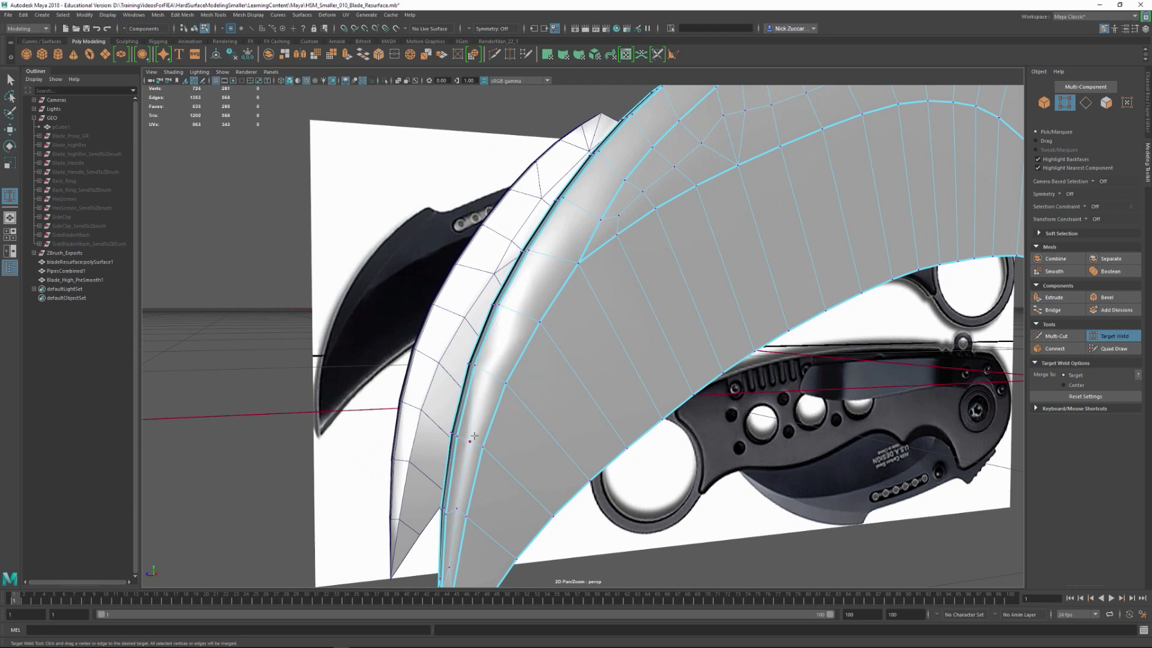
- Target-weld the remaining middle bevel vertices near the blade's tip onto the outer edge, undoing one weld along the way
alt+drag(472, 448, 476, 411)
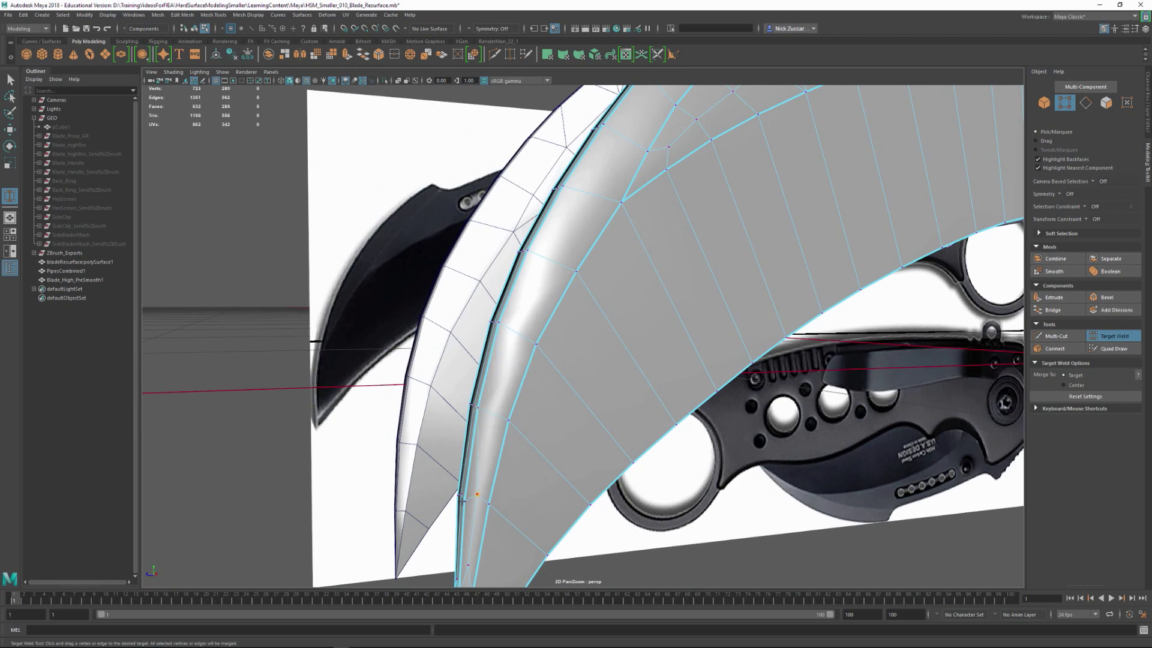
drag(462, 502, 461, 497)
alt+middle_drag(466, 540, 497, 454)
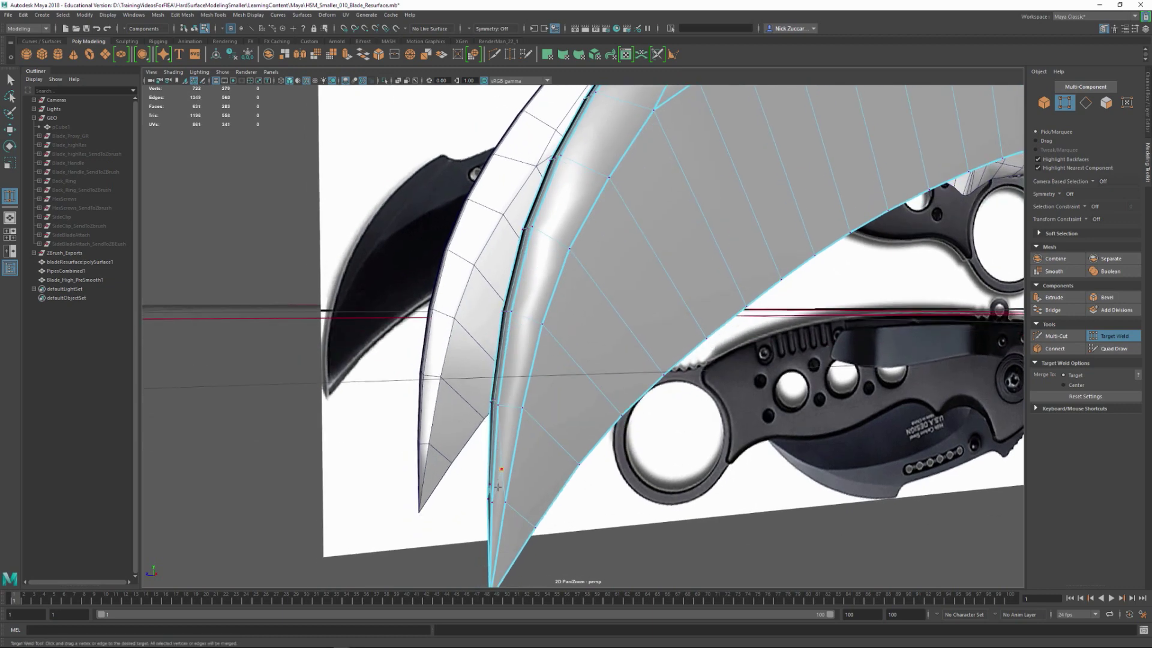
key(ctrl+z)
alt+middle_drag(519, 484, 510, 375)
alt+right_drag(466, 372, 475, 379)
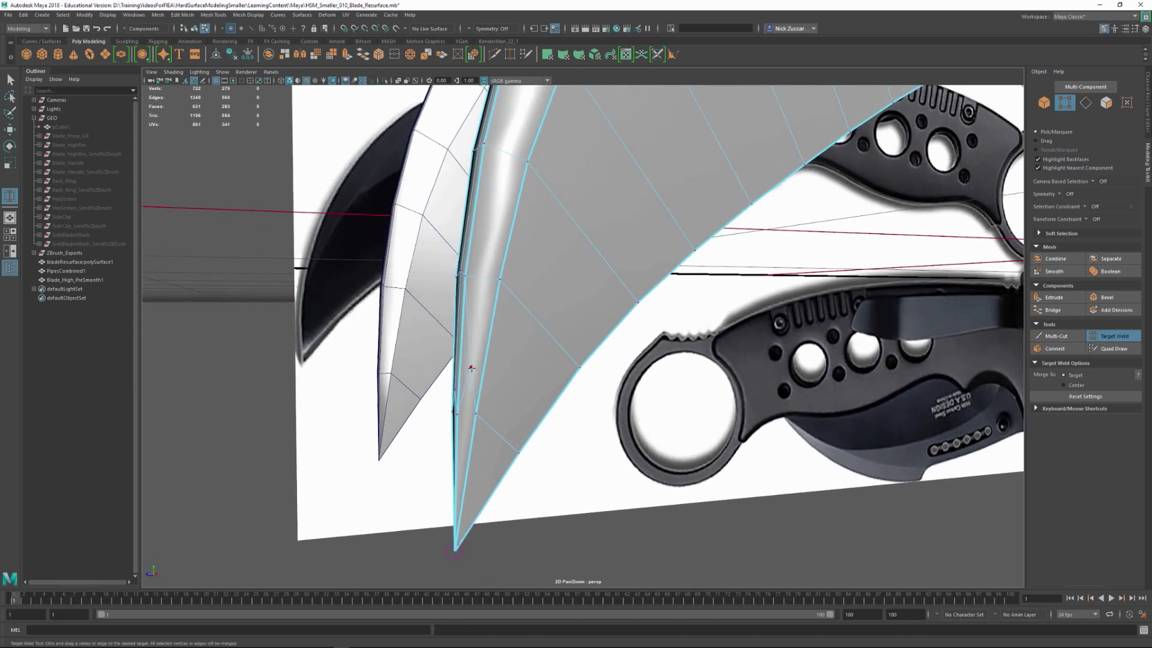
drag(457, 414, 457, 413)
alt+right_drag(484, 406, 438, 387)
alt+middle_drag(592, 333, 573, 412)
alt+right_drag(574, 412, 529, 402)
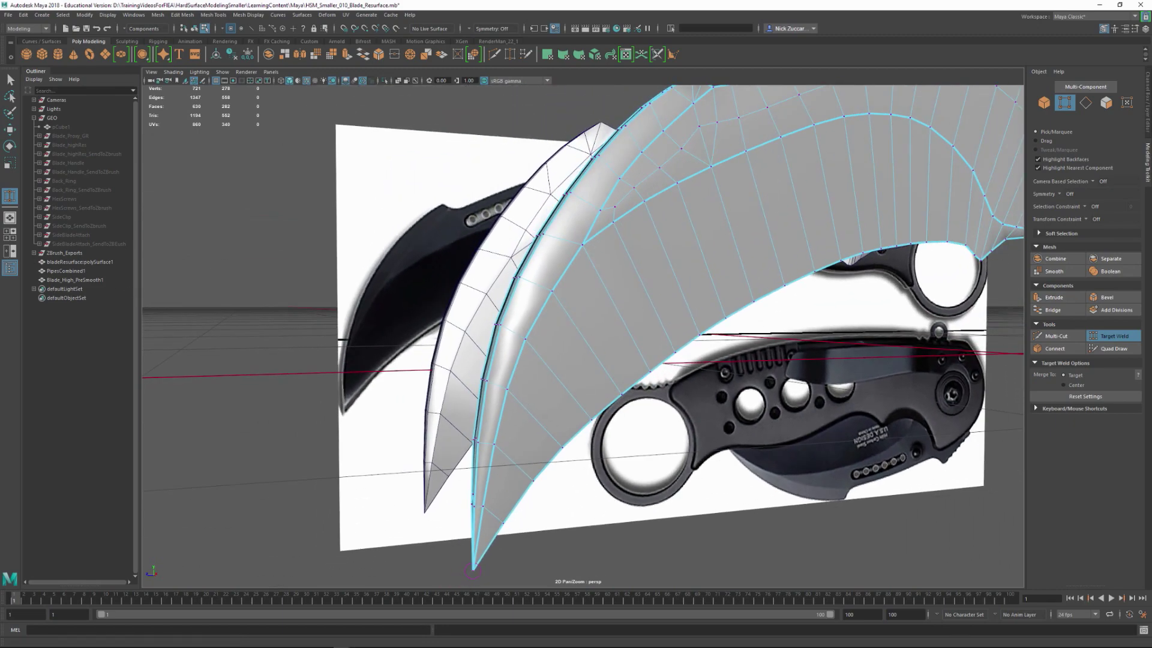
- Insert three extra edge loops across the blade's side face near the tip with Multi-Cut
click(11, 79)
alt+drag(497, 287, 528, 303)
click(1057, 336)
alt+right_drag(485, 401, 538, 414)
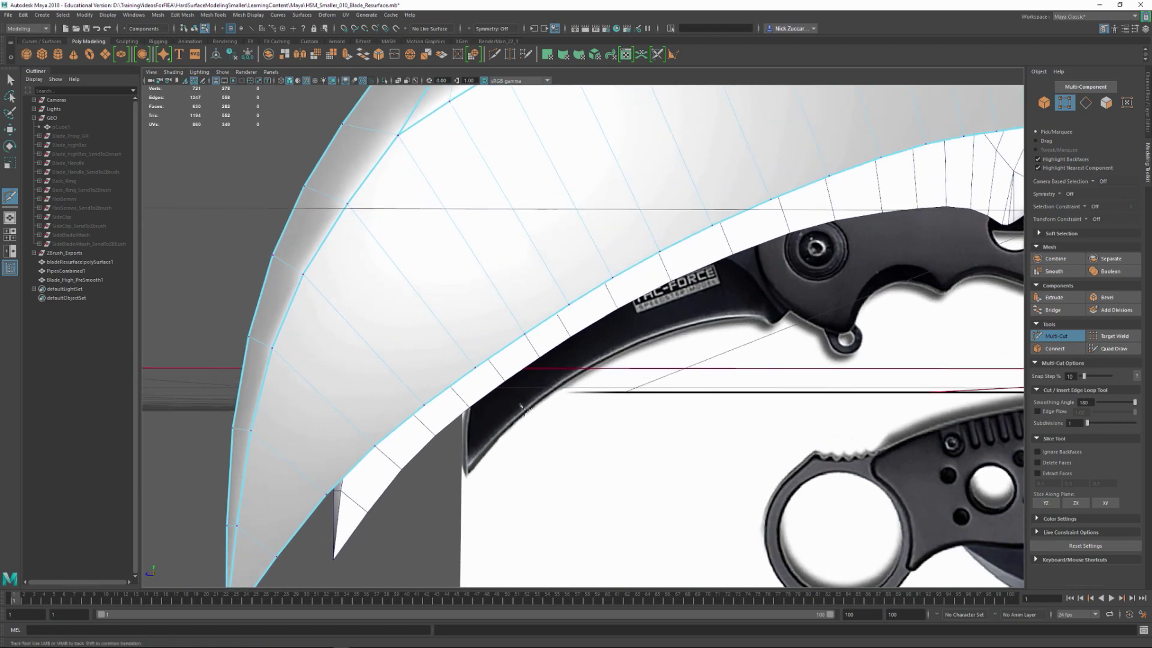
alt+middle_drag(538, 415, 643, 378)
click(365, 482)
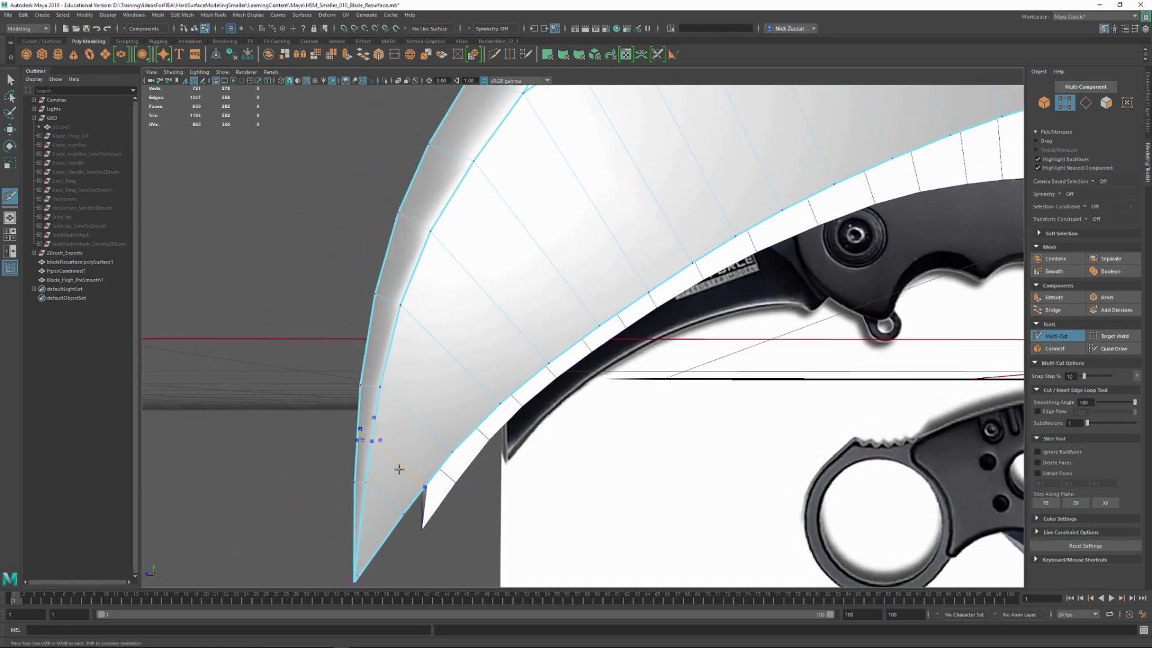
ctrl+click(394, 458)
ctrl+click(414, 356)
ctrl+click(431, 276)
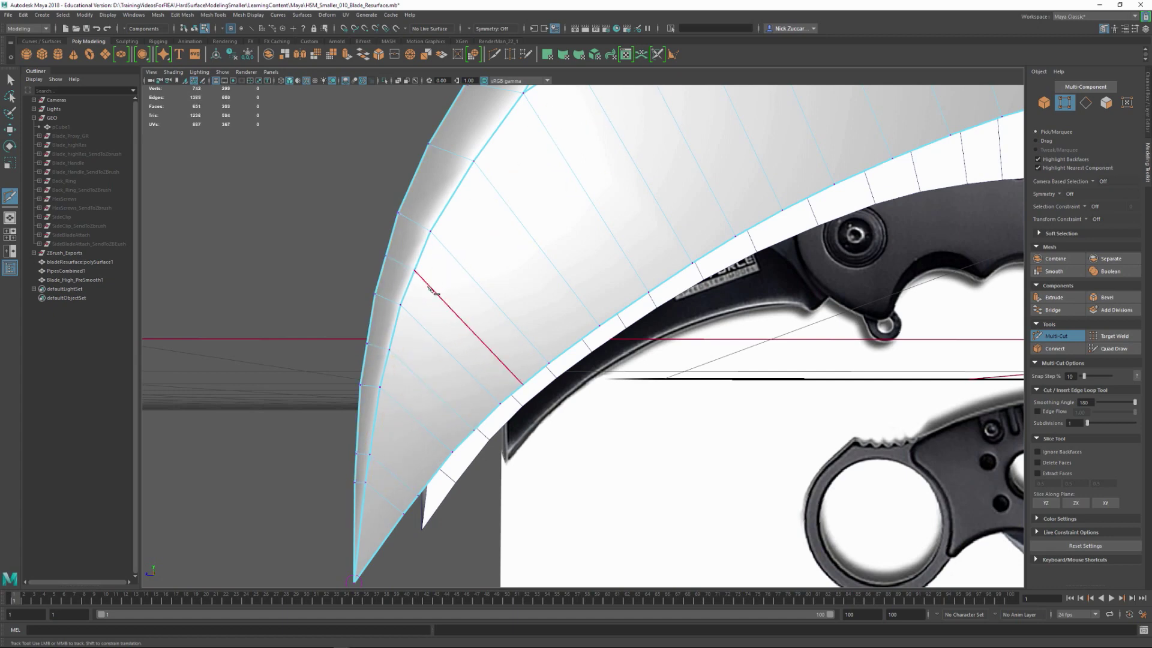
click(11, 78)
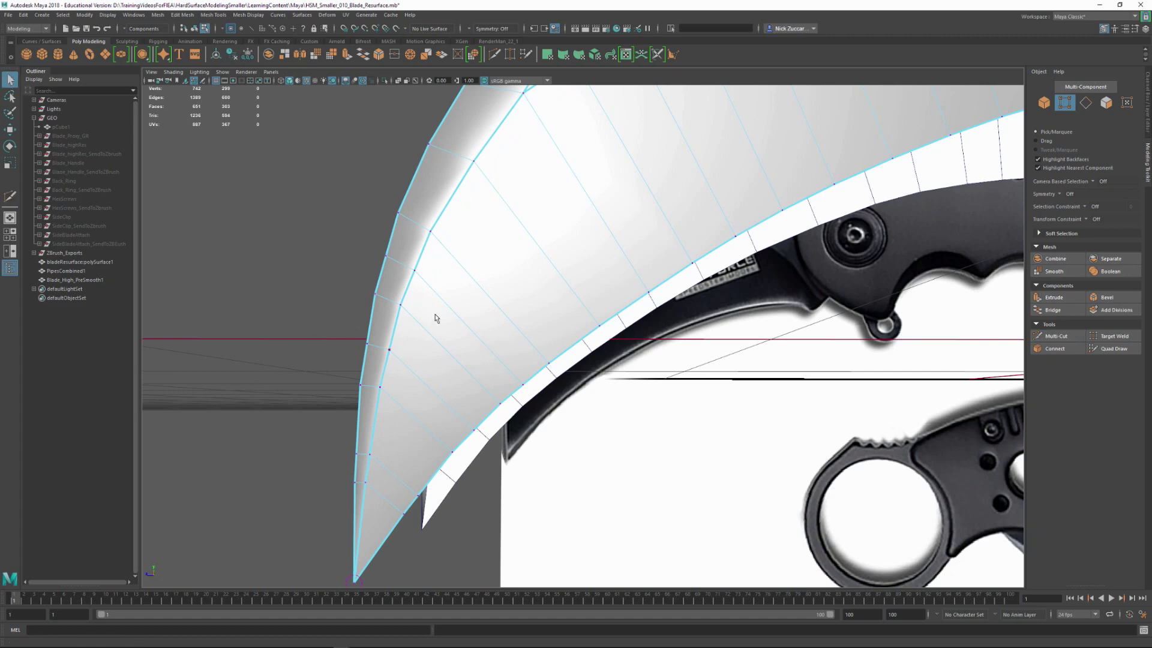
- In the side view, move the bevel vertices of the middle new edge loop to follow the blade's curved profile
alt+right_drag(437, 319, 404, 312)
key(space)
key(space)
alt+right_drag(741, 473, 474, 420)
alt+middle_drag(474, 420, 519, 383)
ctrl+alt+drag(494, 325, 594, 416)
alt+middle_drag(436, 321, 362, 382)
alt+right_drag(362, 382, 690, 561)
alt+middle_drag(502, 437, 573, 358)
alt+middle_drag(485, 330, 496, 336)
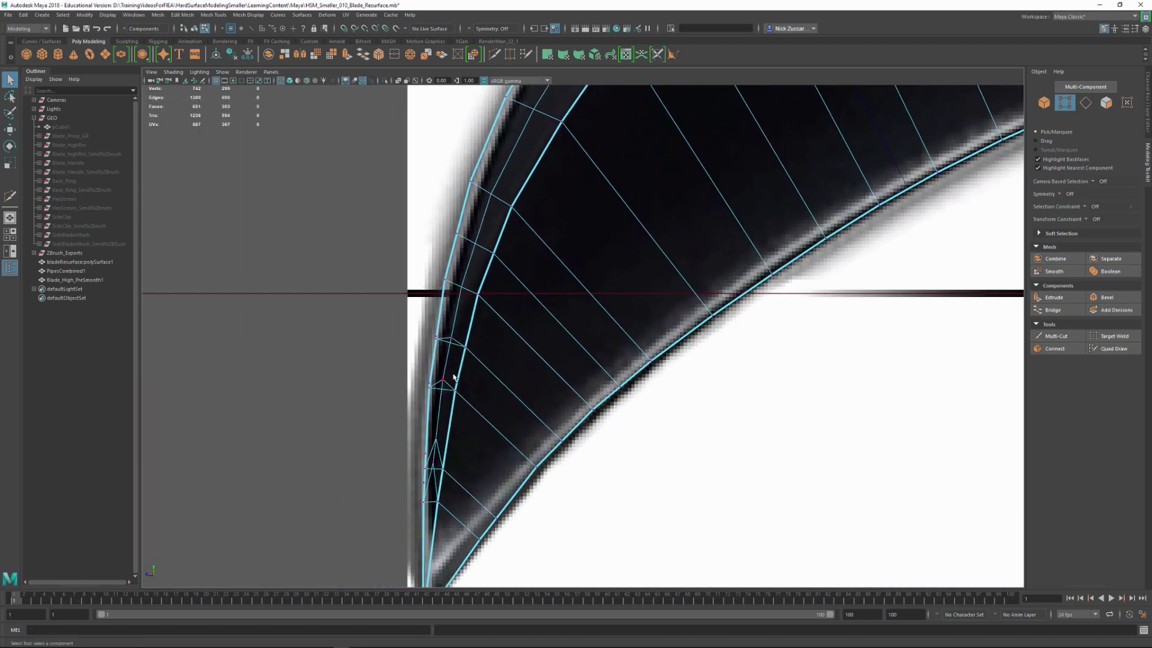
key(F9)
drag(422, 325, 480, 363)
key(w)
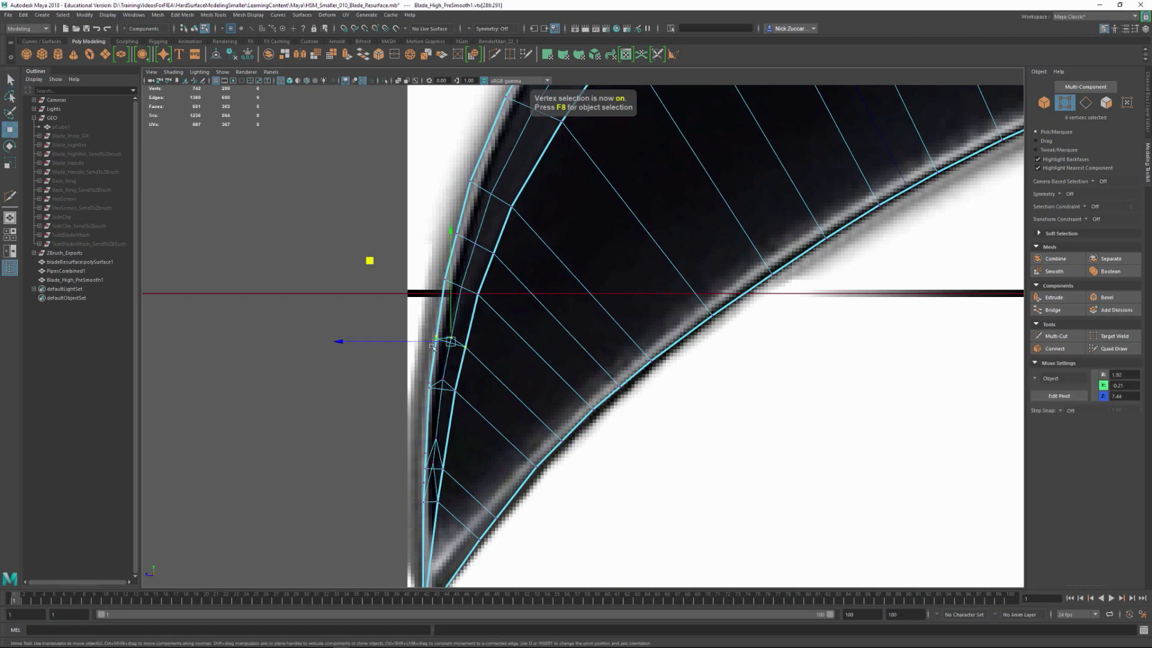
drag(420, 342, 418, 344)
- Reposition the bevel vertices of the lowest and uppermost new edge loops to smooth the blade's profile near the tip
drag(389, 429, 456, 476)
drag(391, 456, 399, 458)
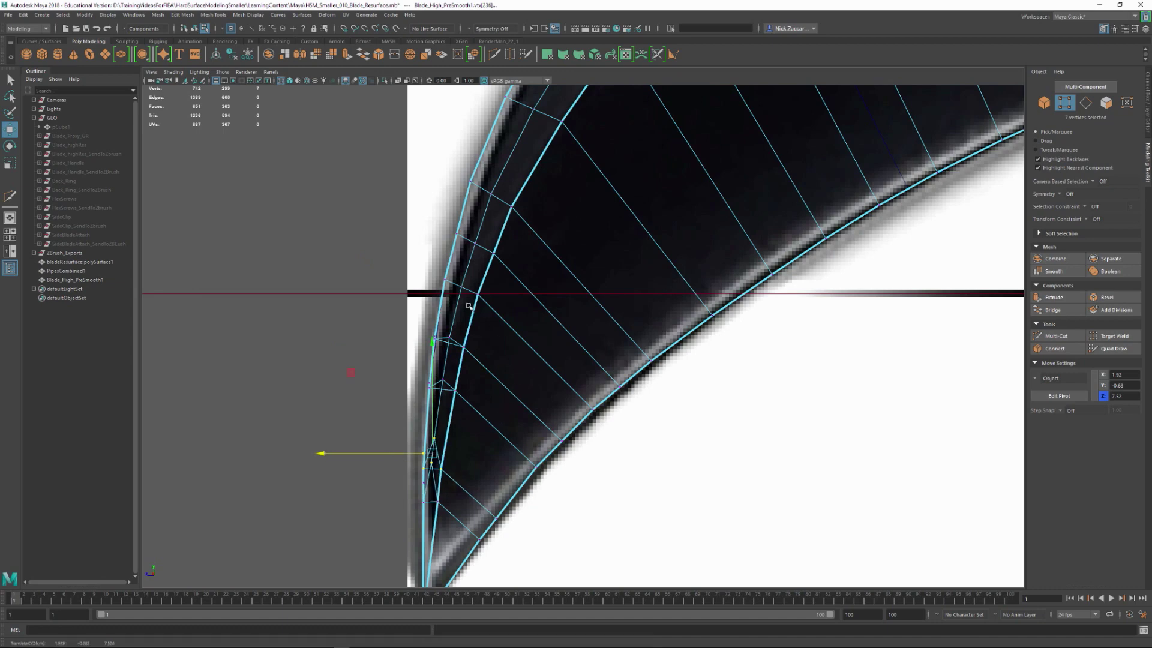
drag(450, 227, 507, 262)
middle_drag(395, 163, 410, 113)
drag(409, 119, 410, 117)
alt+right_drag(626, 281, 527, 247)
scroll(527, 247, down, 1)
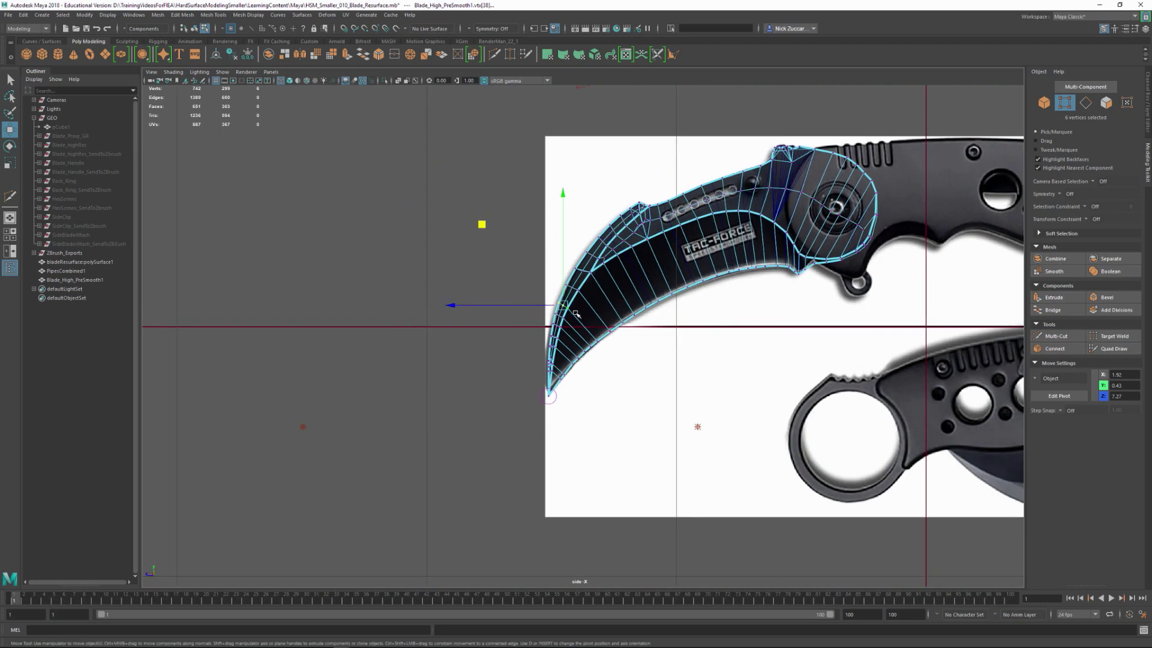
- Mirror the whole blade mesh across the X axis with the mirror axis position set to Object
key(space)
key(space)
alt+drag(570, 216, 750, 334)
key(F8)
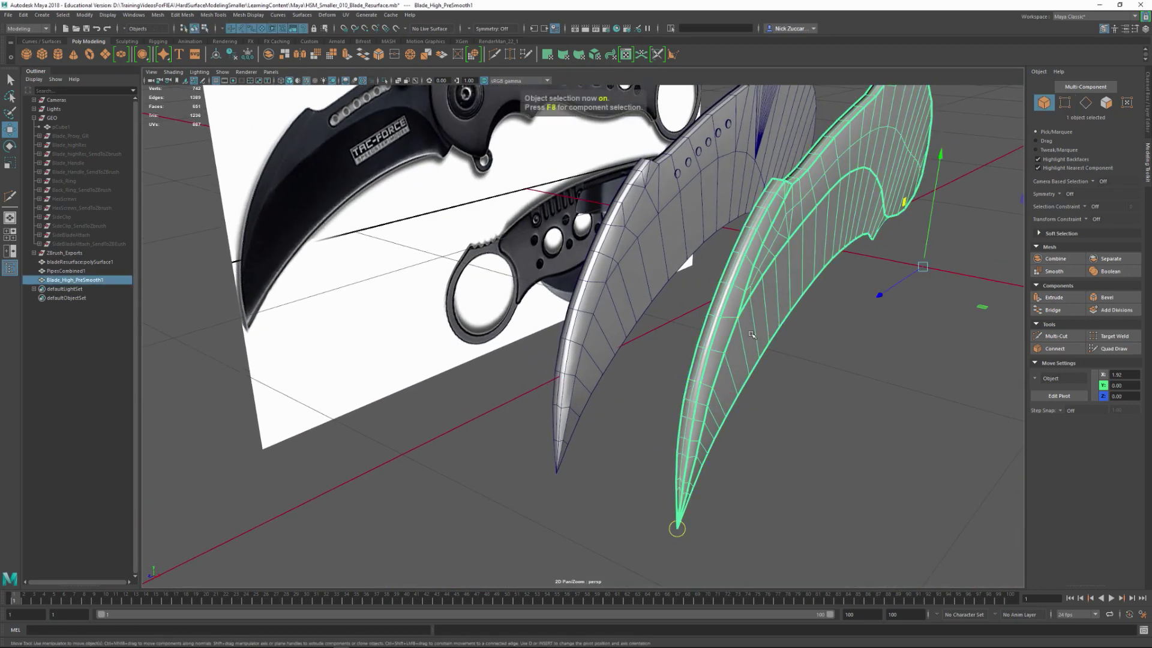
shift+right_click(758, 330)
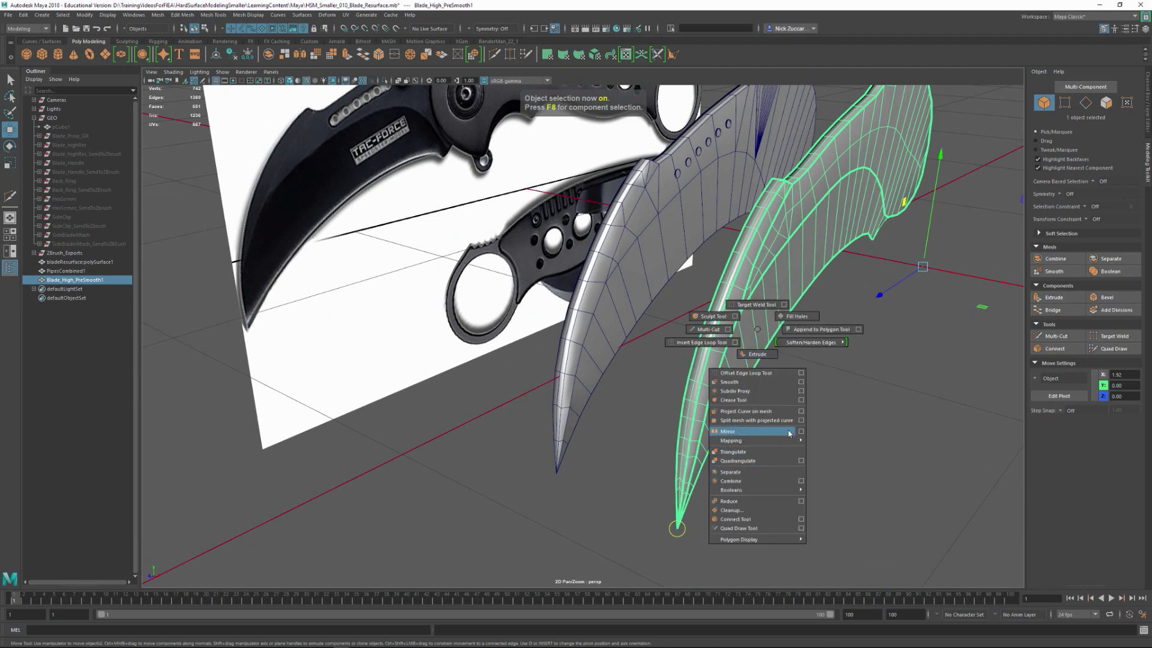
shift+right_drag(808, 437, 802, 431)
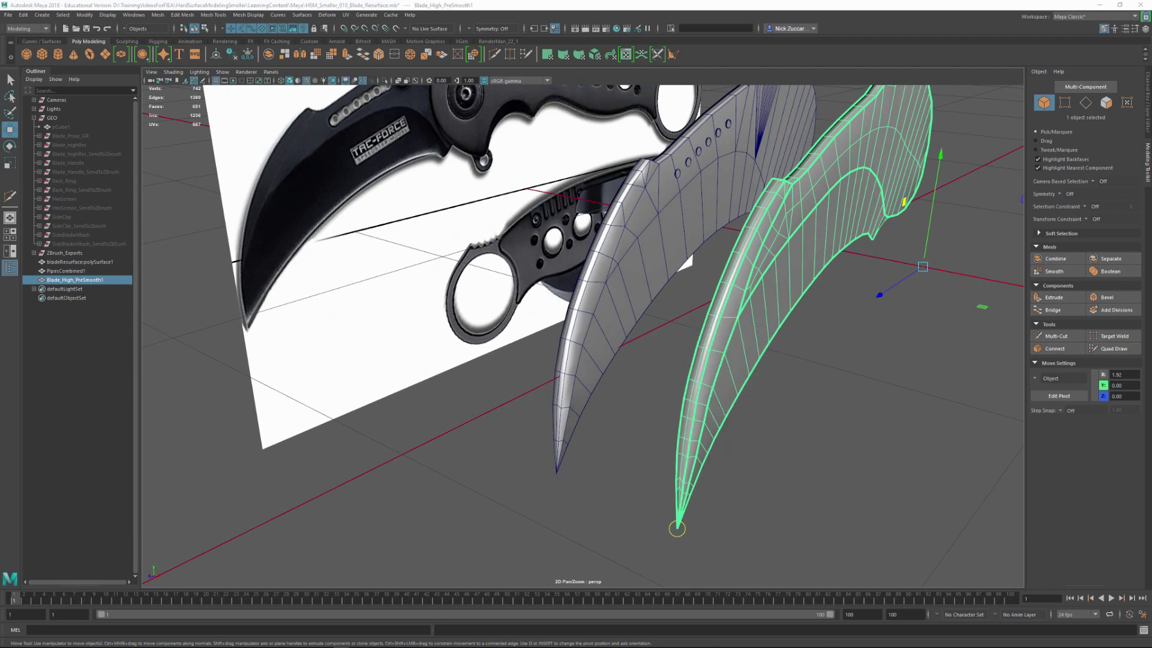
drag(930, 242, 366, 267)
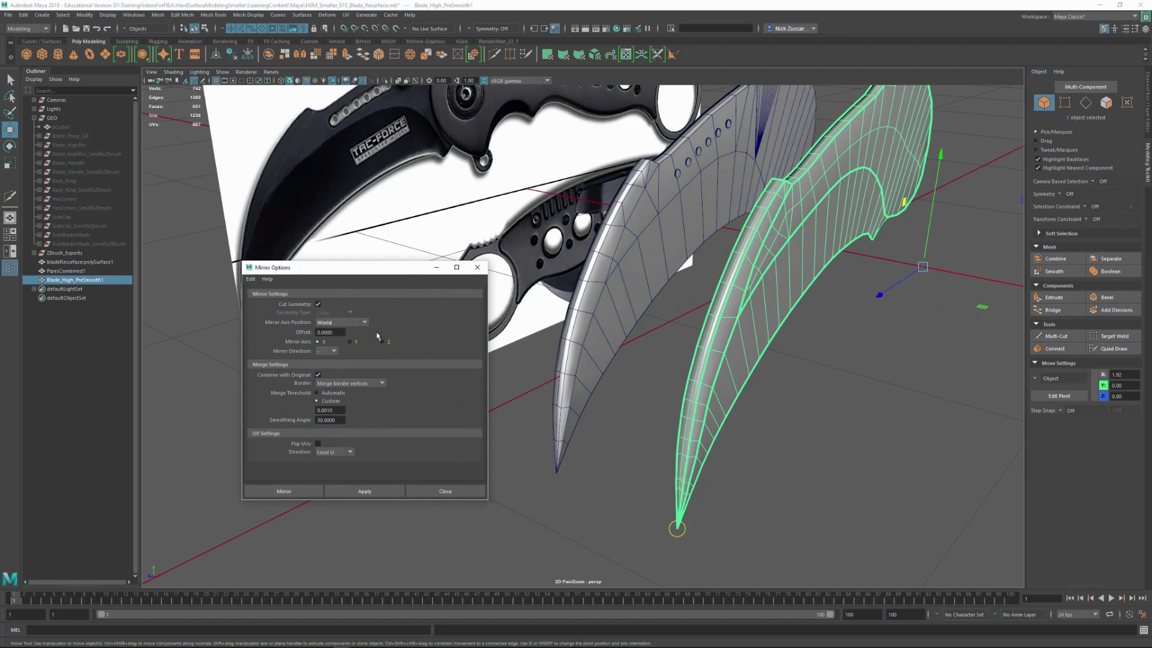
click(367, 323)
click(336, 342)
click(365, 492)
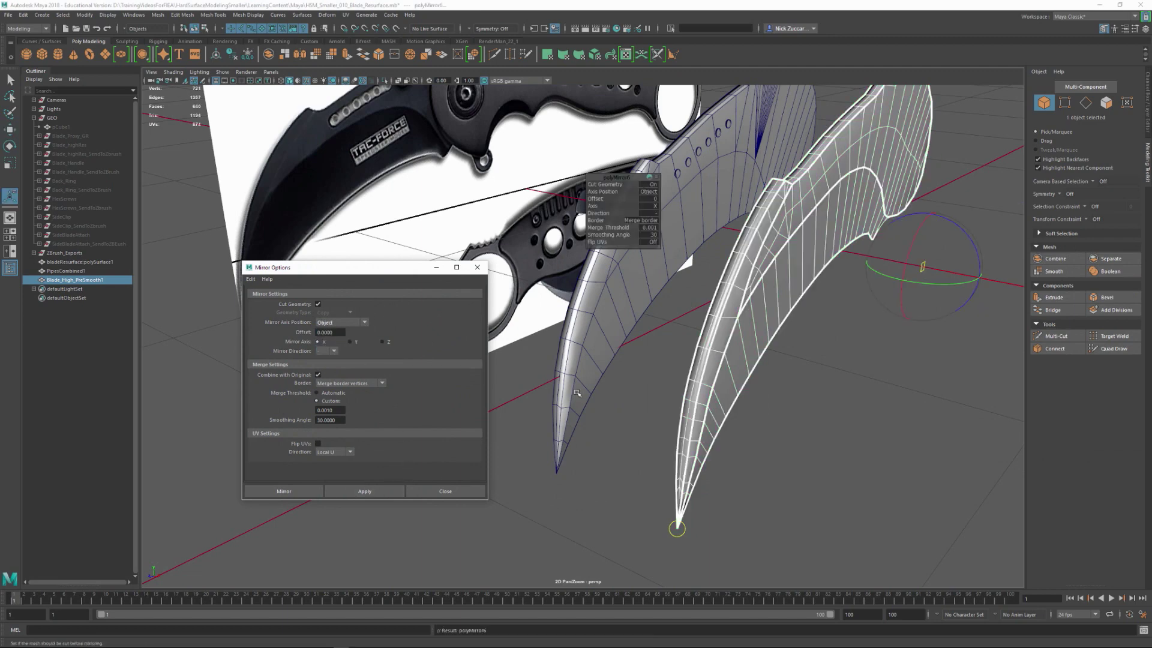
click(477, 268)
- Deselect the mirrored blade and examine its mesh beside the high-resolution blade
alt+drag(705, 386, 596, 412)
scroll(596, 412, up, 5)
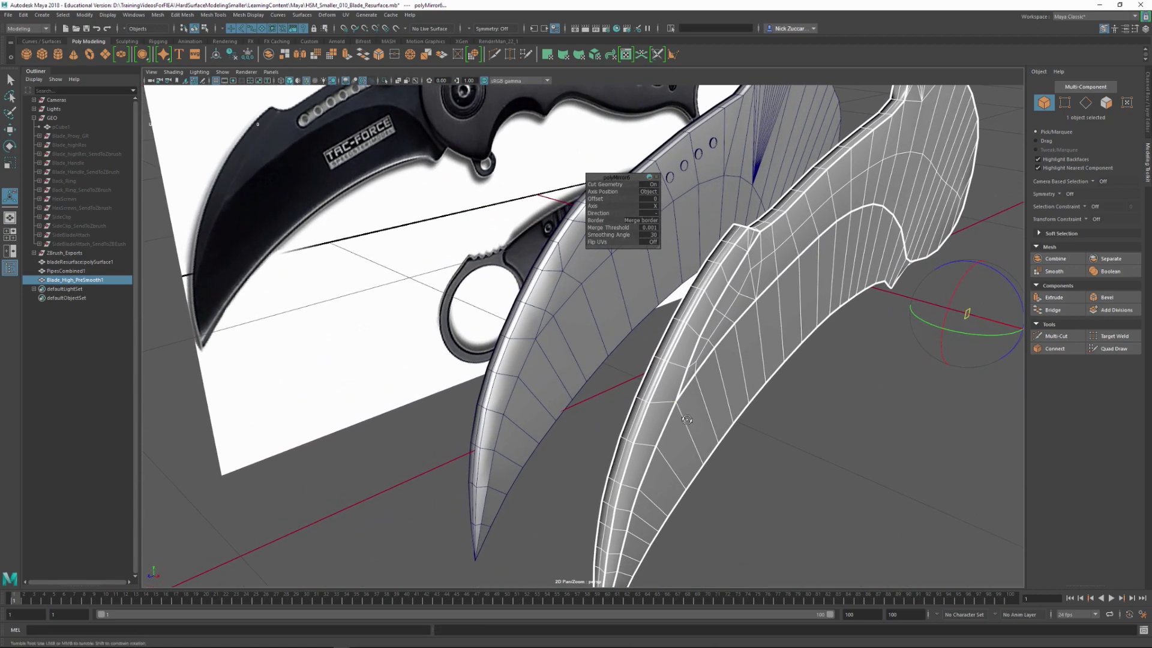
click(533, 453)
alt+drag(527, 471, 537, 411)
alt+drag(704, 208, 709, 294)
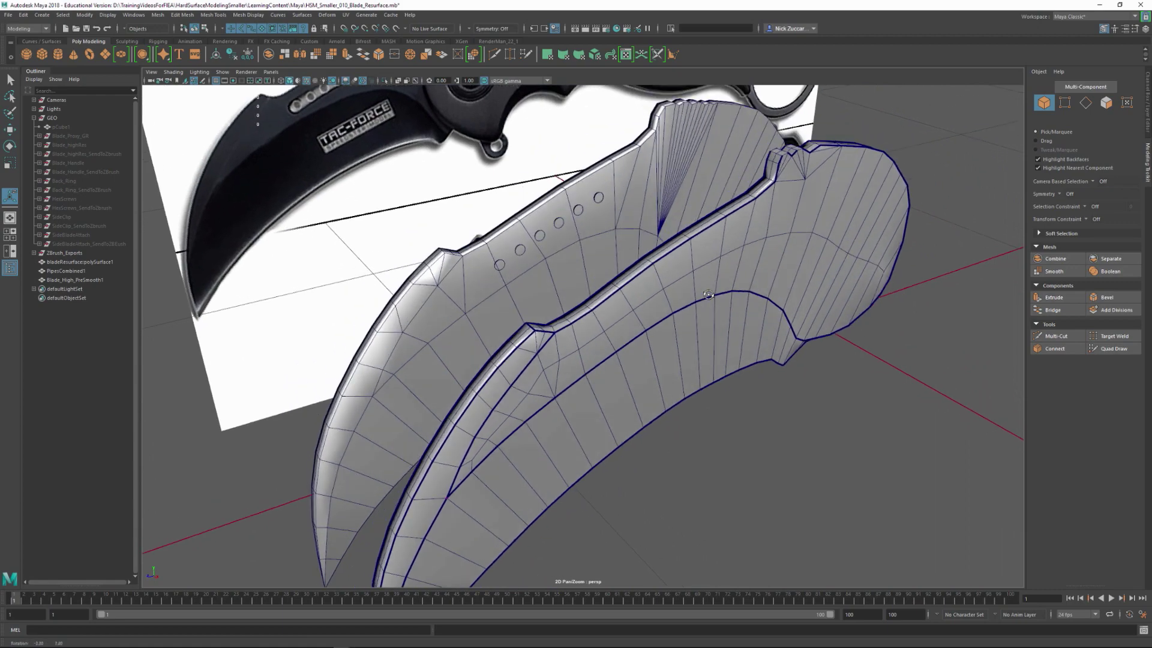